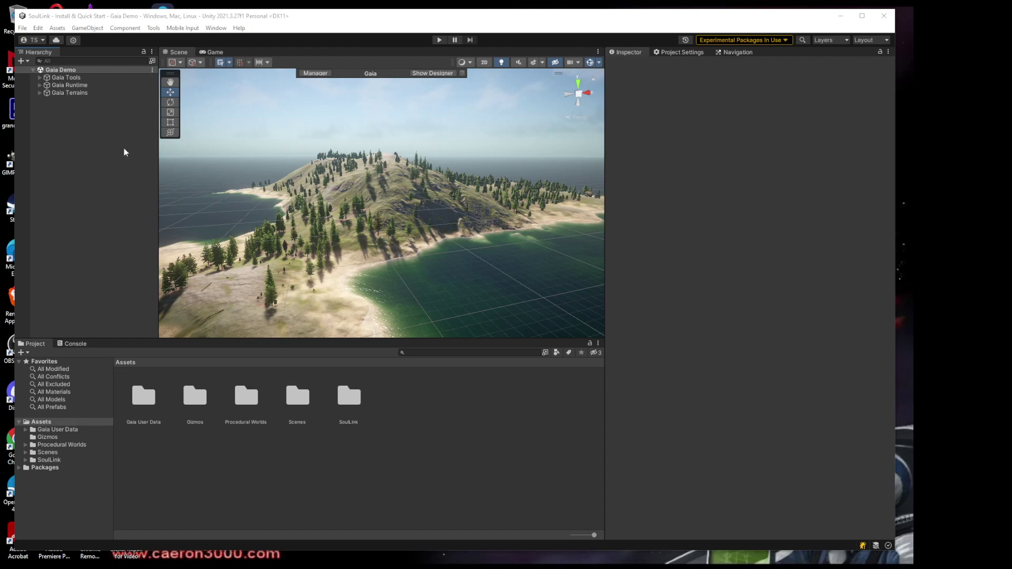
Step: Expand Gaia Runtime > Gaia Player, select FPSController, and play-test the scene briefly
{"action": "left_click", "coordinate": [40, 85]}
{"action": "left_click", "coordinate": [47, 100]}
{"action": "left_click", "coordinate": [53, 115]}
{"action": "left_click", "coordinate": [72, 116]}
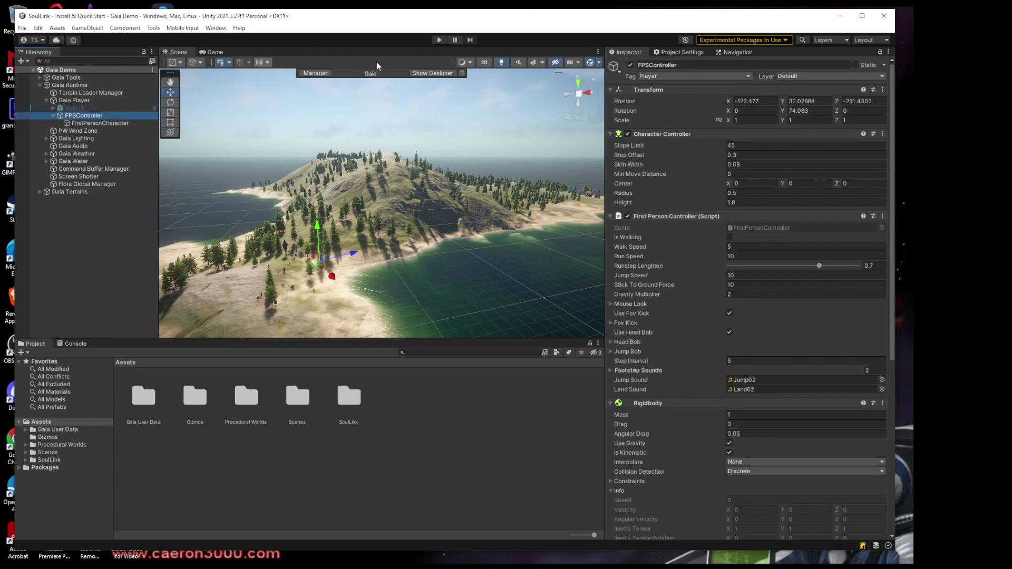
{"action": "left_click", "coordinate": [439, 39]}
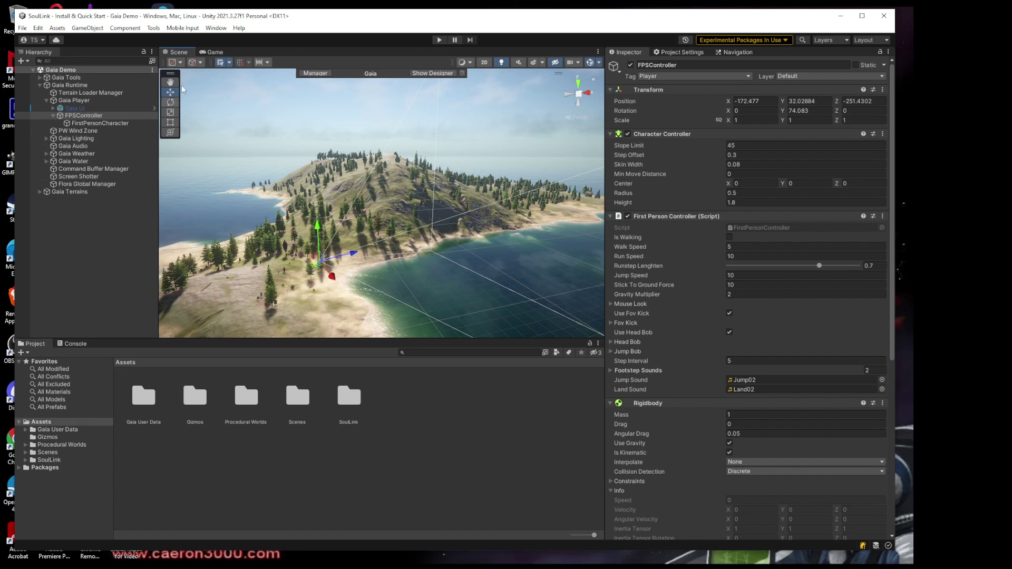
Step: Check the list under Tools > SoulLink > Integrations
{"action": "left_click", "coordinate": [151, 28]}
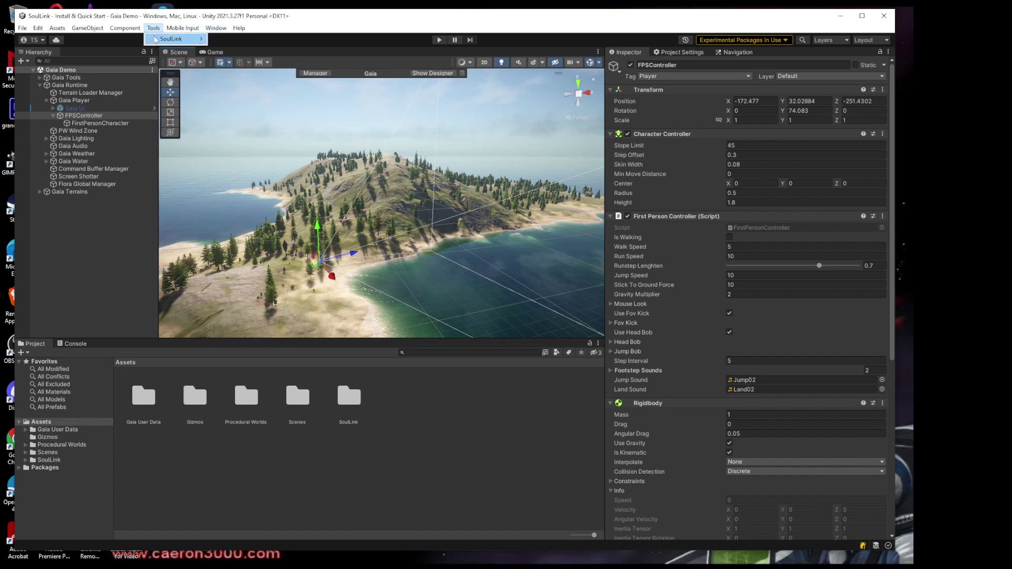
{"action": "mouse_move", "coordinate": [157, 39]}
{"action": "mouse_move", "coordinate": [230, 40]}
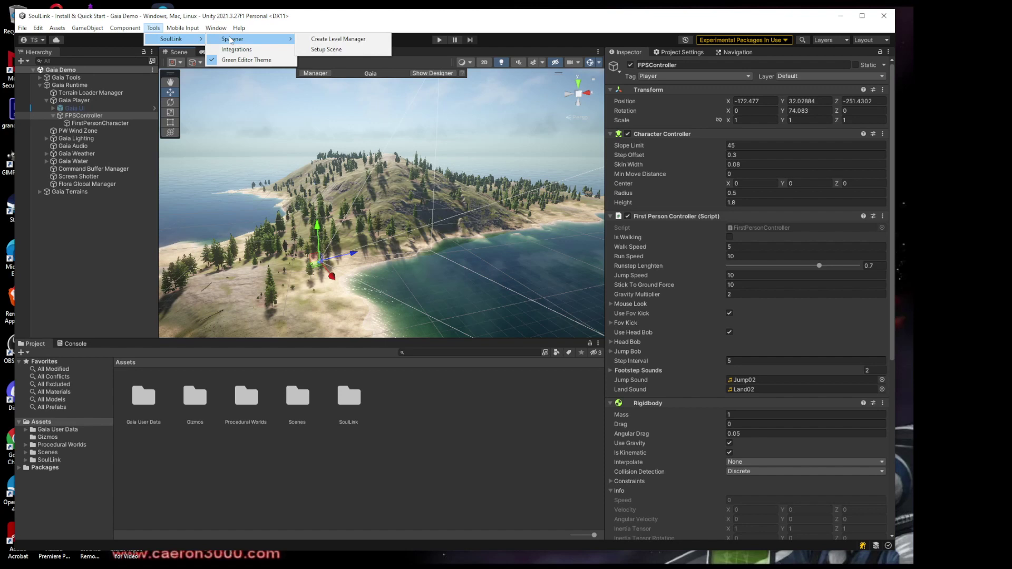
{"action": "left_click", "coordinate": [235, 49]}
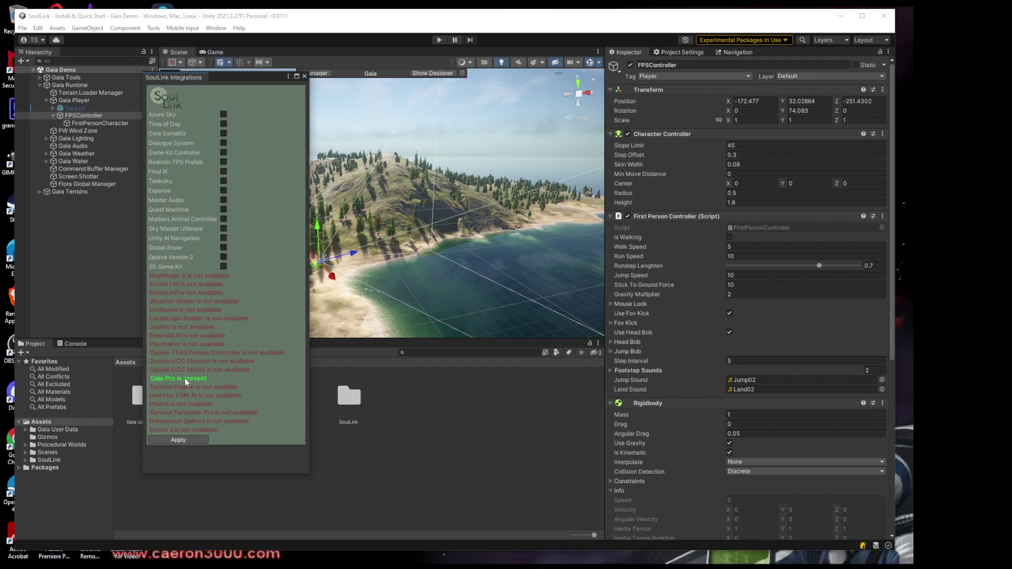
{"action": "left_click", "coordinate": [304, 76]}
Step: Run SoulLink Spawner's Setup Scene, then expand and select the new SoulLink object
{"action": "left_click", "coordinate": [153, 28]}
{"action": "mouse_move", "coordinate": [158, 41]}
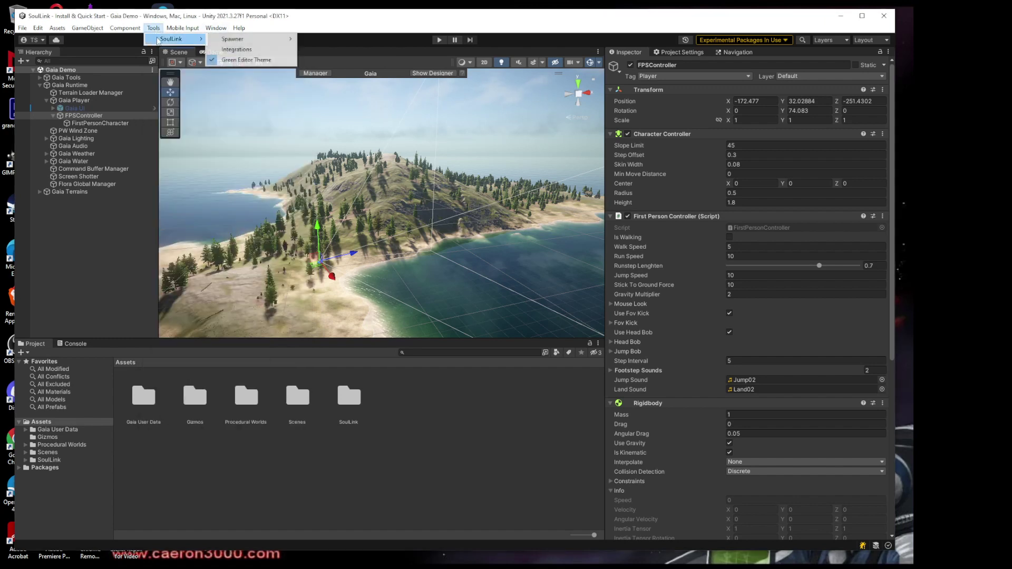
{"action": "mouse_move", "coordinate": [263, 42]}
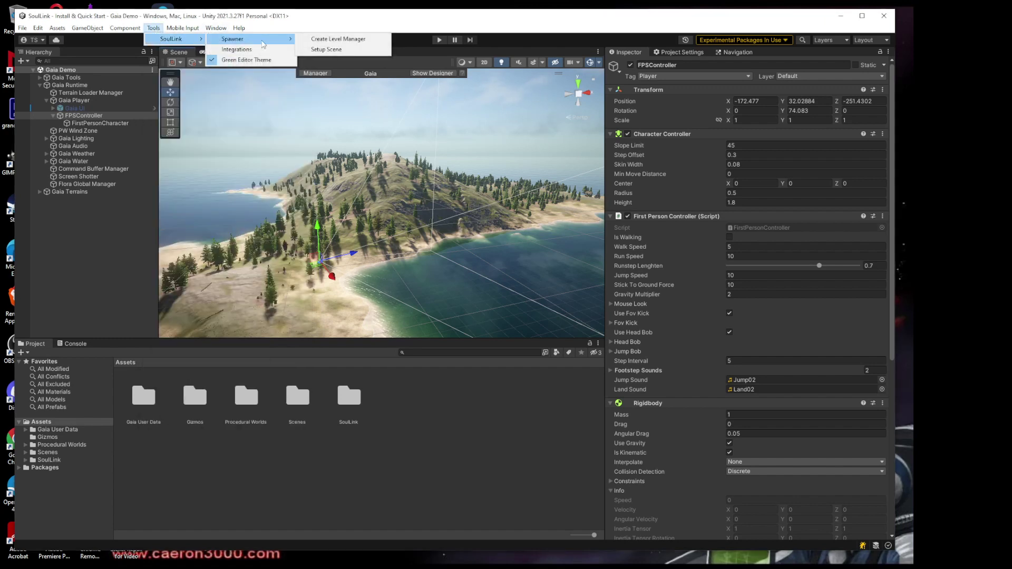
{"action": "left_click", "coordinate": [326, 51]}
{"action": "left_click", "coordinate": [40, 200]}
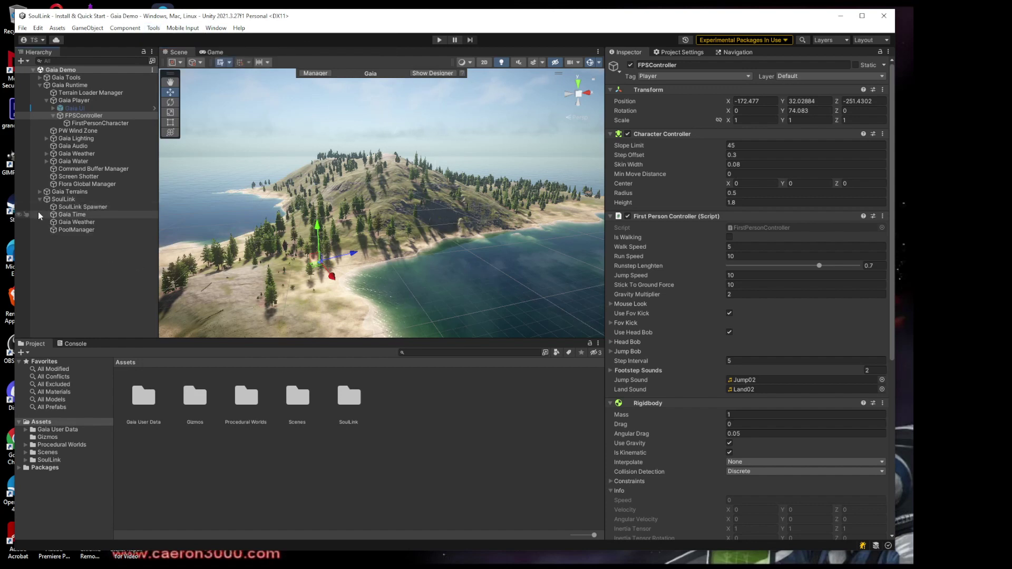
{"action": "left_click", "coordinate": [72, 199]}
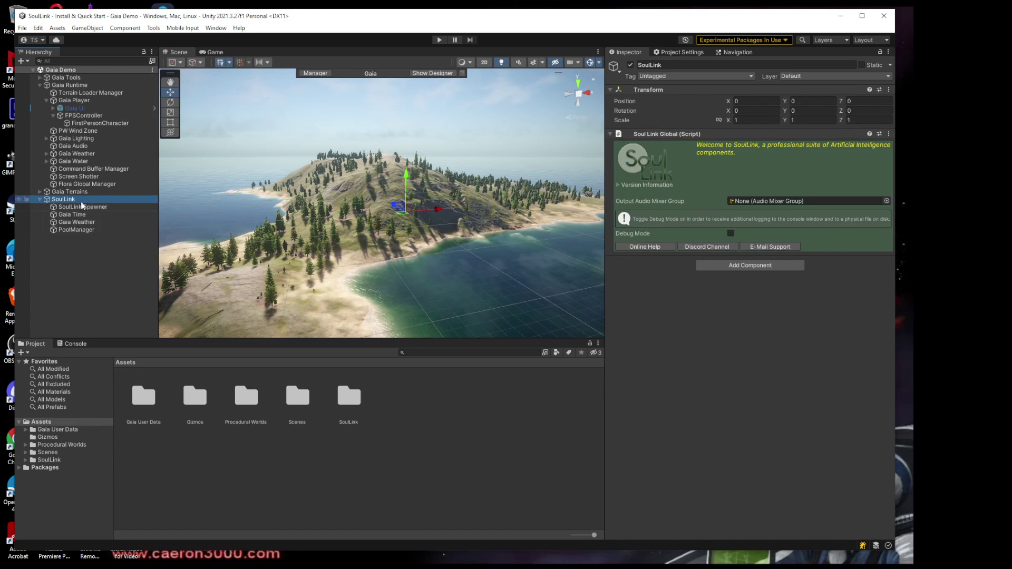
Step: Compare the Gaia Time and Gaia Weather settings, ending on Gaia Weather
{"action": "left_click", "coordinate": [72, 216]}
{"action": "left_click", "coordinate": [76, 223]}
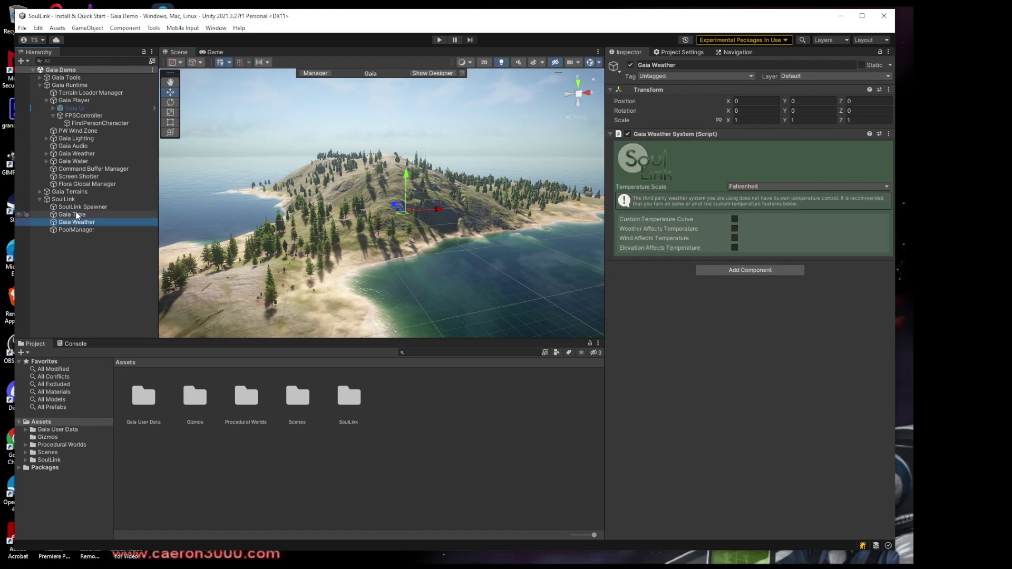
{"action": "left_click", "coordinate": [77, 215]}
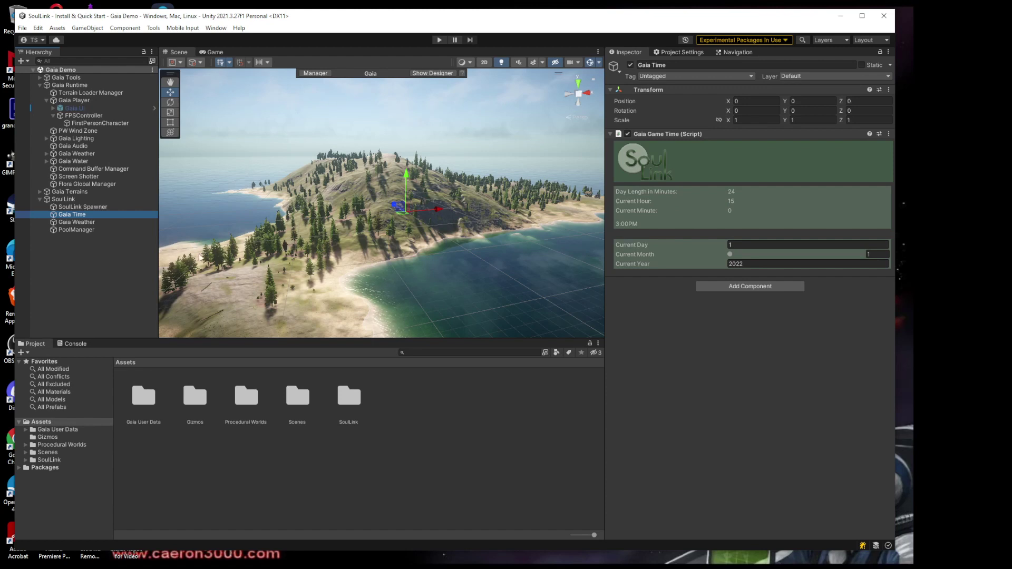
{"action": "left_click", "coordinate": [89, 222]}
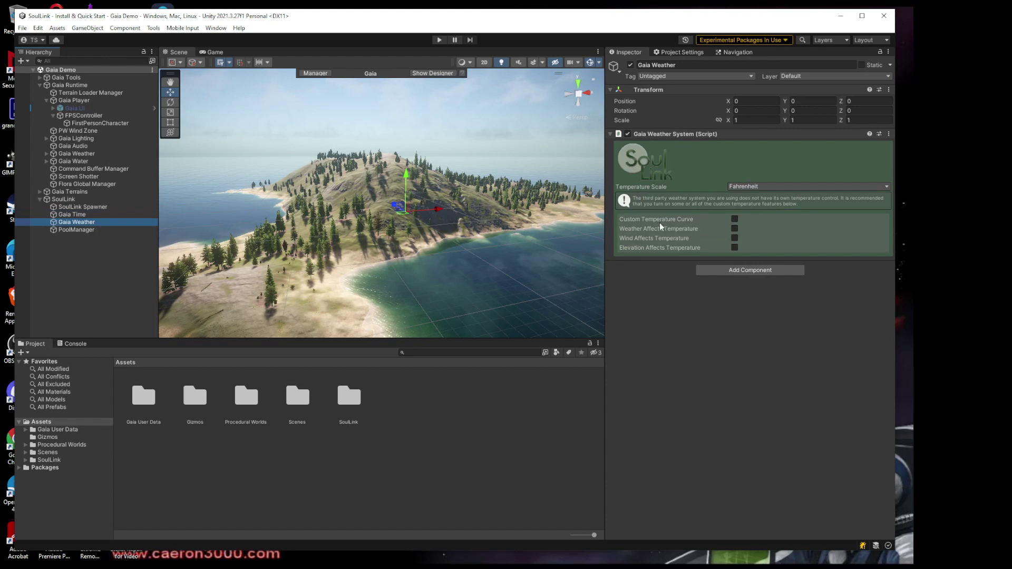
Step: Enable Custom Temperature Curve with weather, wind and elevation affecting temperature, then select SoulLink Spawner
{"action": "left_click", "coordinate": [734, 219]}
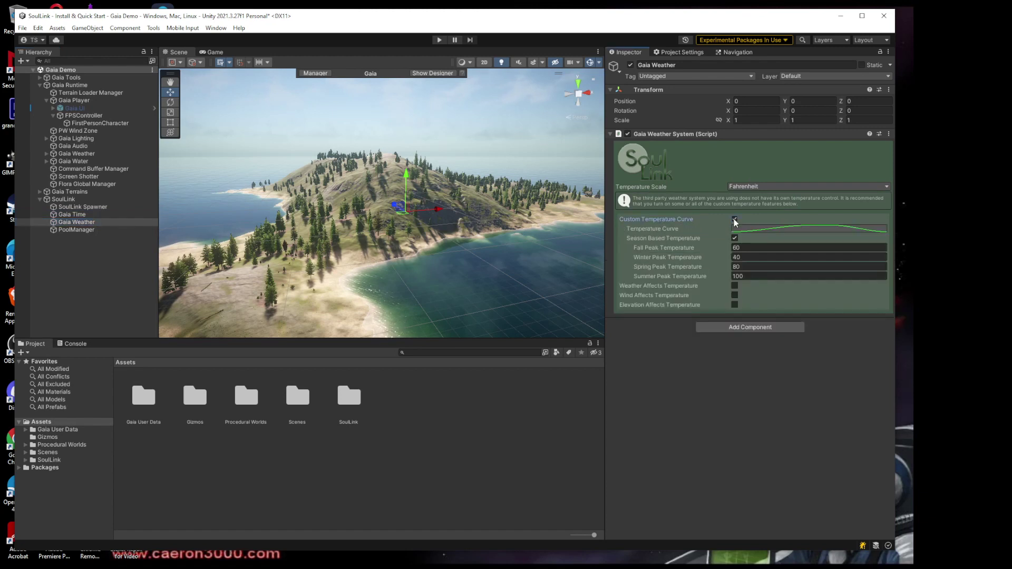
{"action": "left_click", "coordinate": [734, 286]}
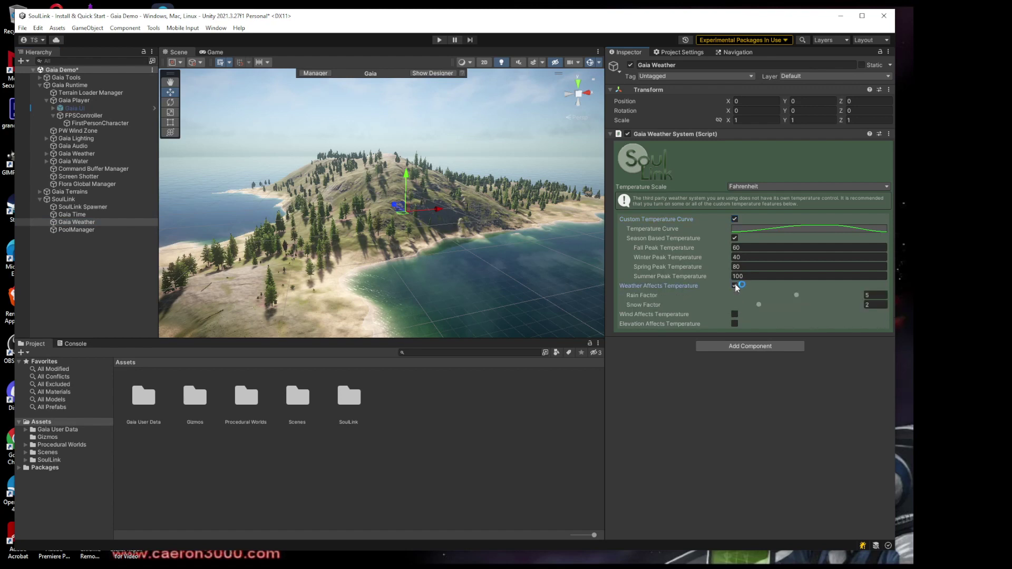
{"action": "left_click", "coordinate": [734, 315]}
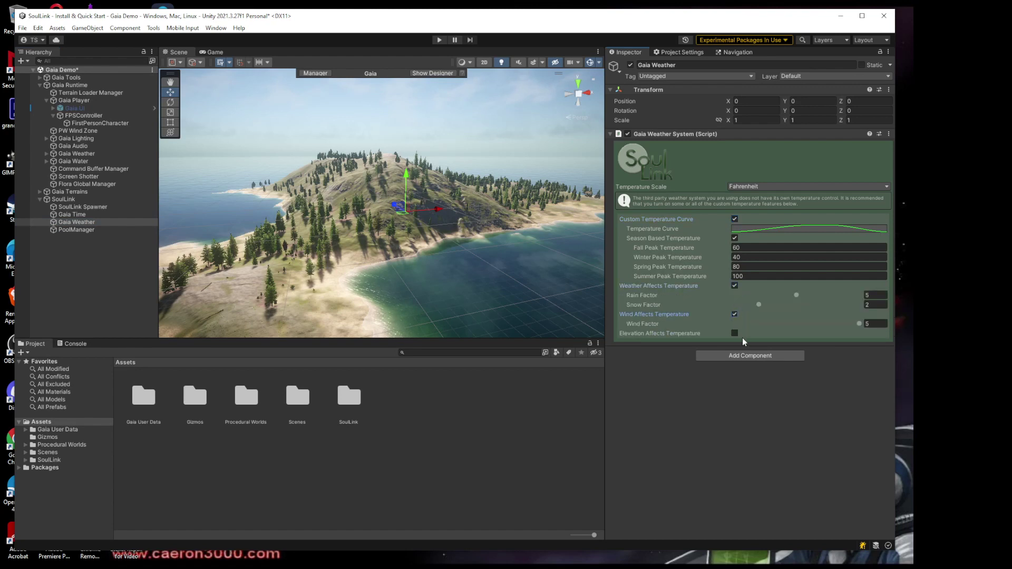
{"action": "left_click", "coordinate": [734, 333]}
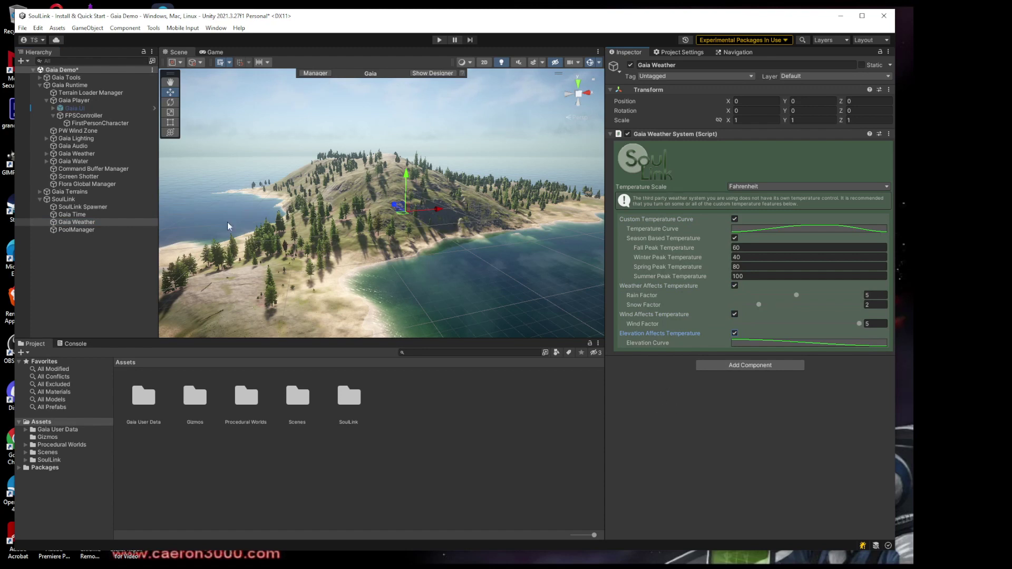
{"action": "left_click", "coordinate": [72, 198]}
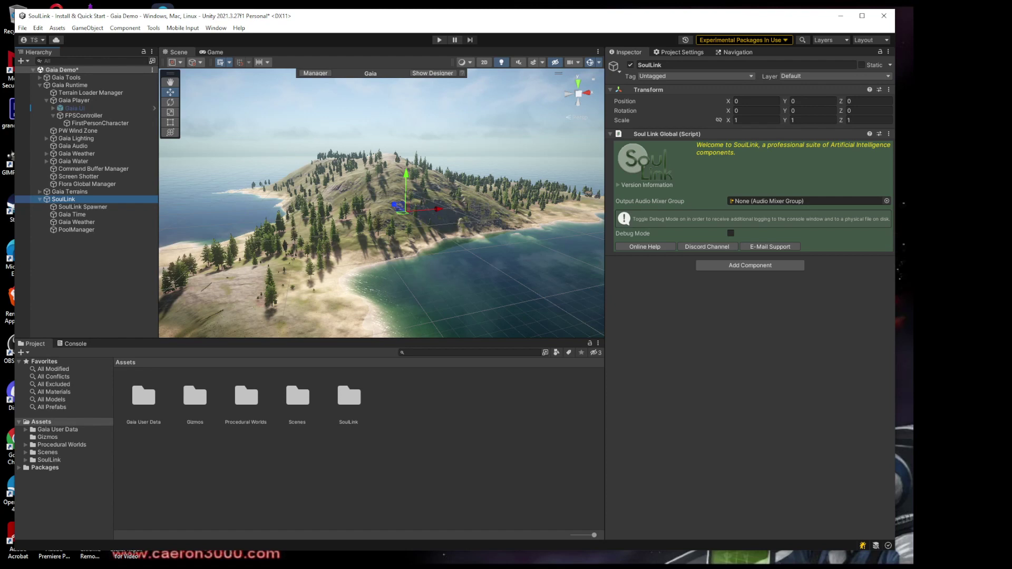
{"action": "left_click", "coordinate": [72, 207]}
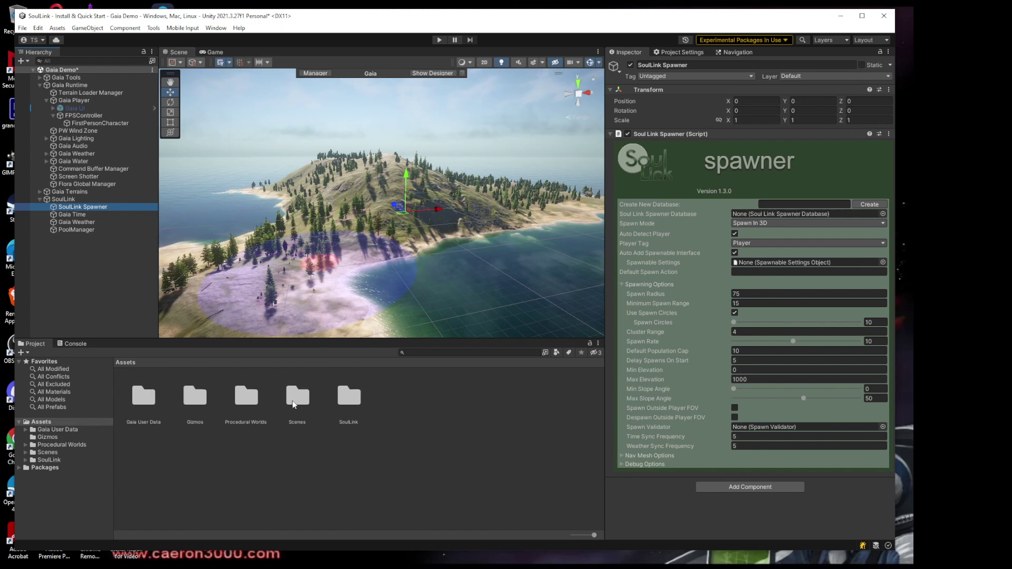
Step: Create a new spawner database named GaiaDemo for the SoulLink Spawner
{"action": "left_click", "coordinate": [775, 204]}
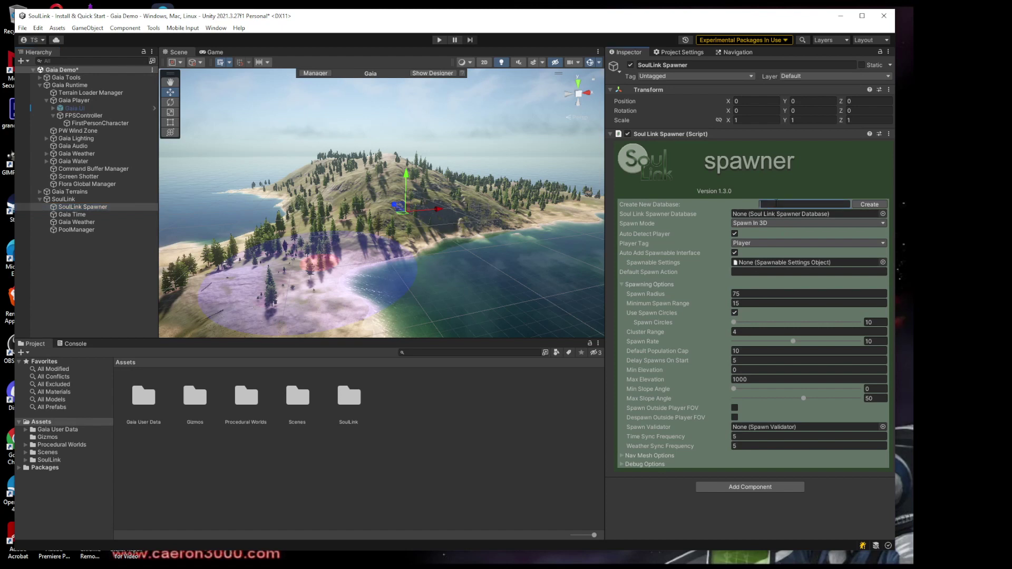
{"action": "type", "text": "GaiaDemo"}
{"action": "left_click", "coordinate": [863, 205]}
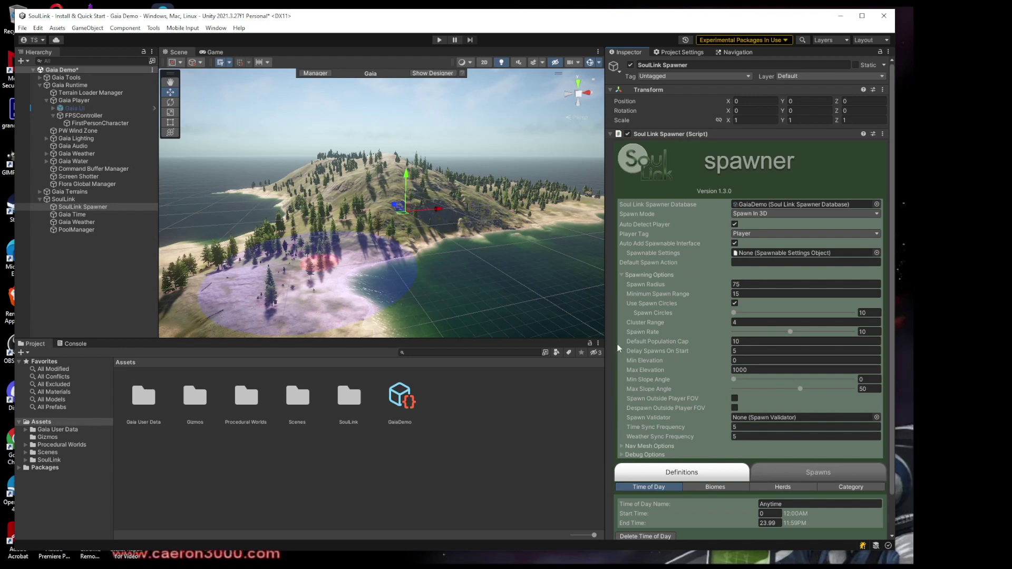
Step: Browse the Time of Day, Biomes and Category definitions, ending on the empty Biomes list
{"action": "scroll", "coordinate": [619, 347], "scroll_direction": "down", "scroll_amount": 2}
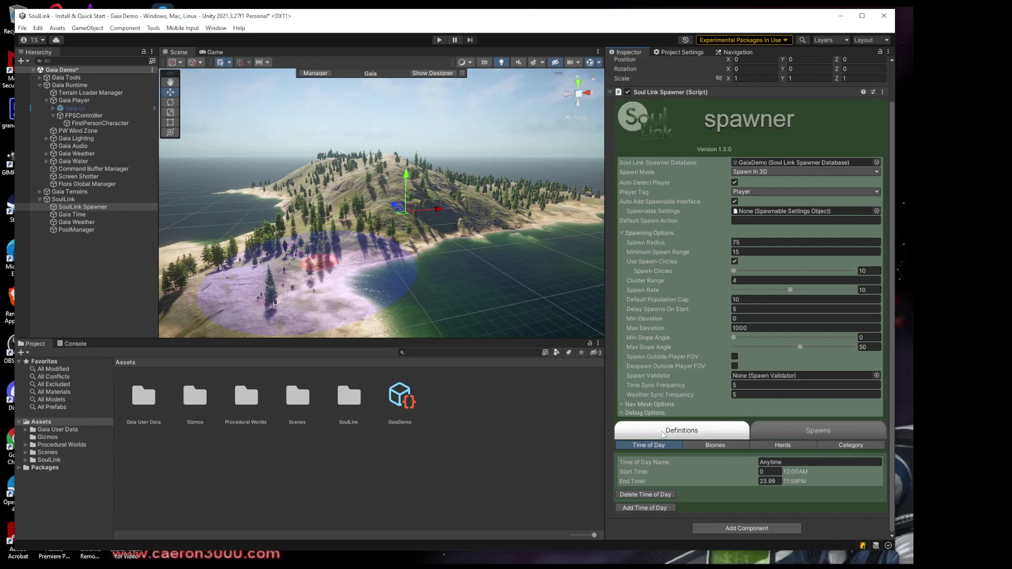
{"action": "left_click", "coordinate": [794, 462]}
{"action": "left_click", "coordinate": [714, 444]}
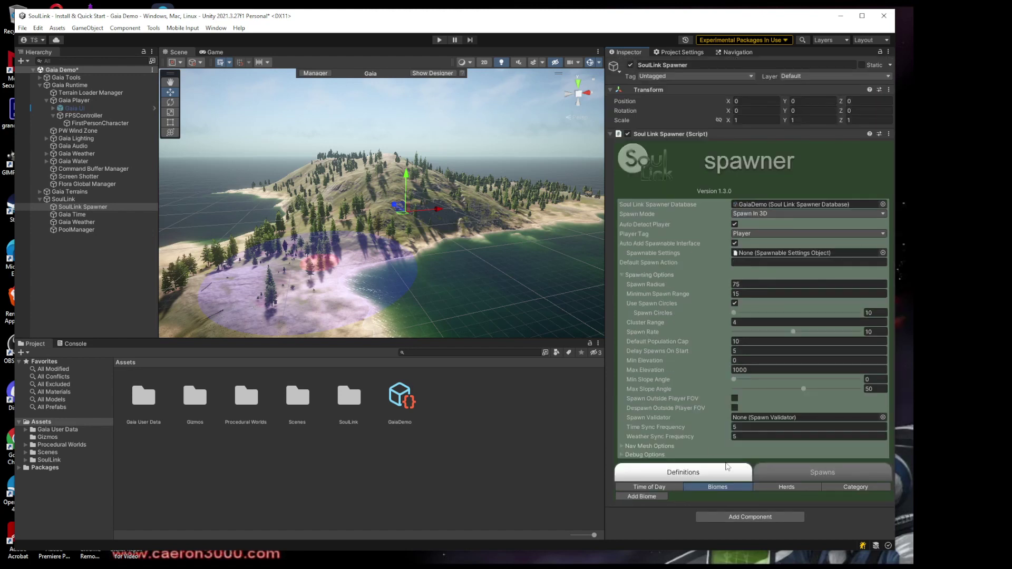
{"action": "left_click", "coordinate": [836, 487]}
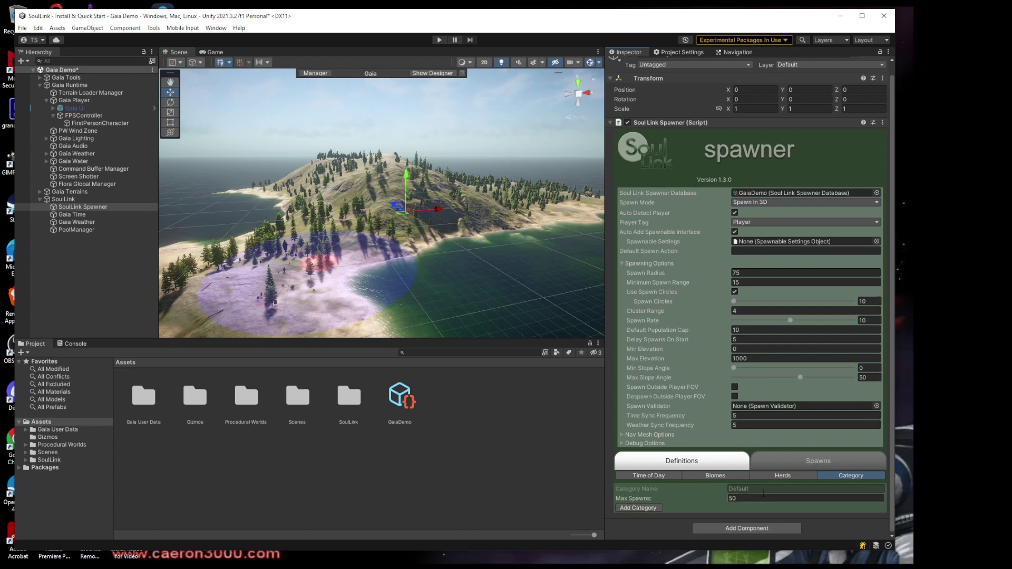
{"action": "left_click", "coordinate": [702, 476]}
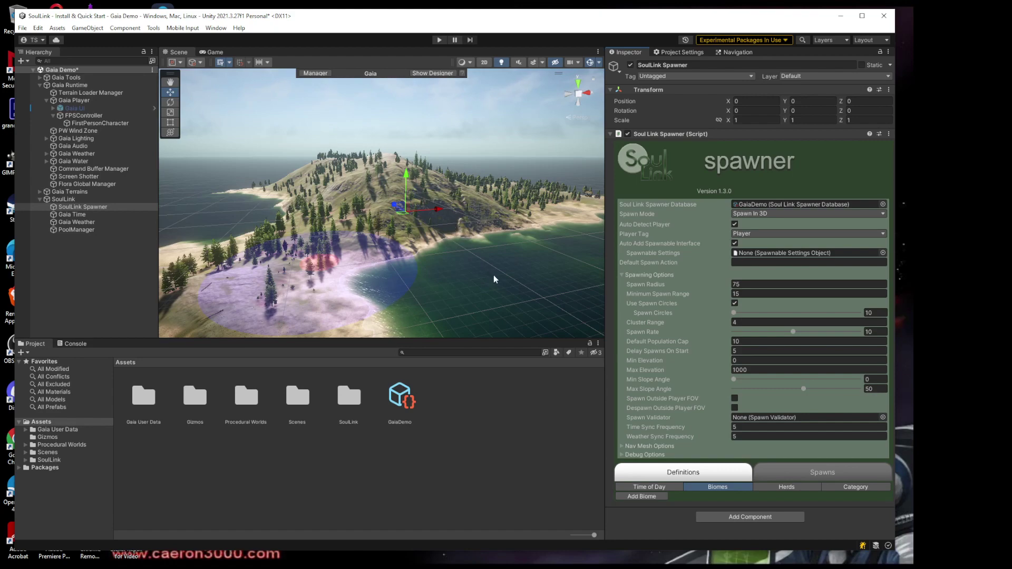
Step: Fly the Scene view over the sandy beach and forested hill toward the shoreline
{"action": "right_click_drag", "start_coordinate": [426, 248], "coordinate": [447, 210]}
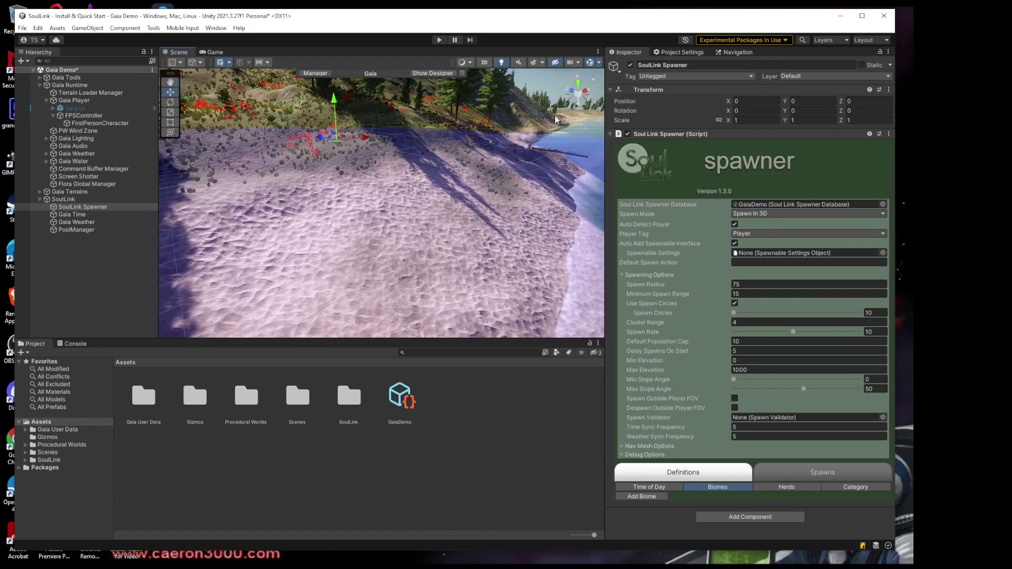
{"action": "right_click_drag", "start_coordinate": [556, 119], "coordinate": [408, 216]}
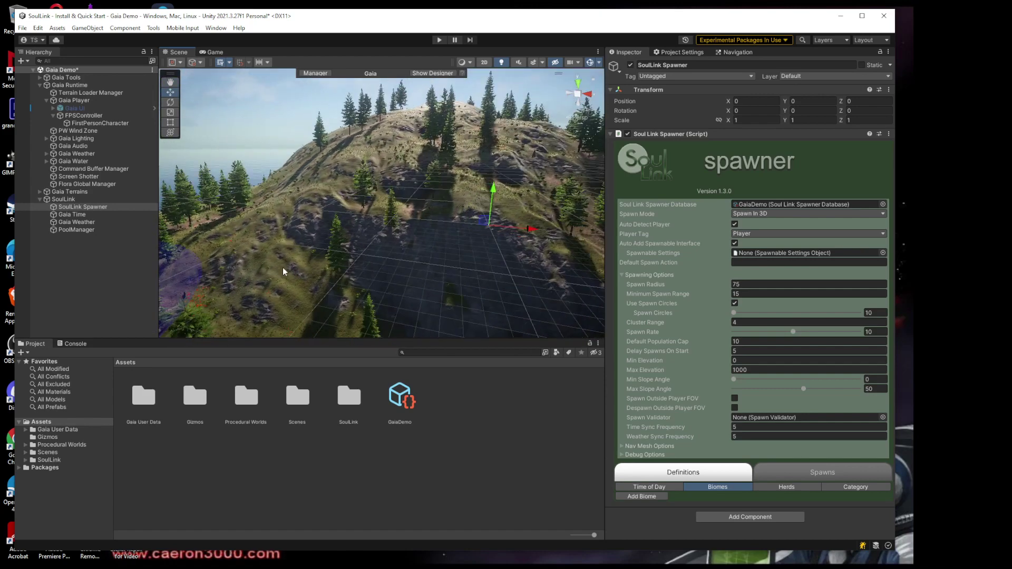
{"action": "middle_click_drag", "start_coordinate": [324, 241], "coordinate": [453, 220]}
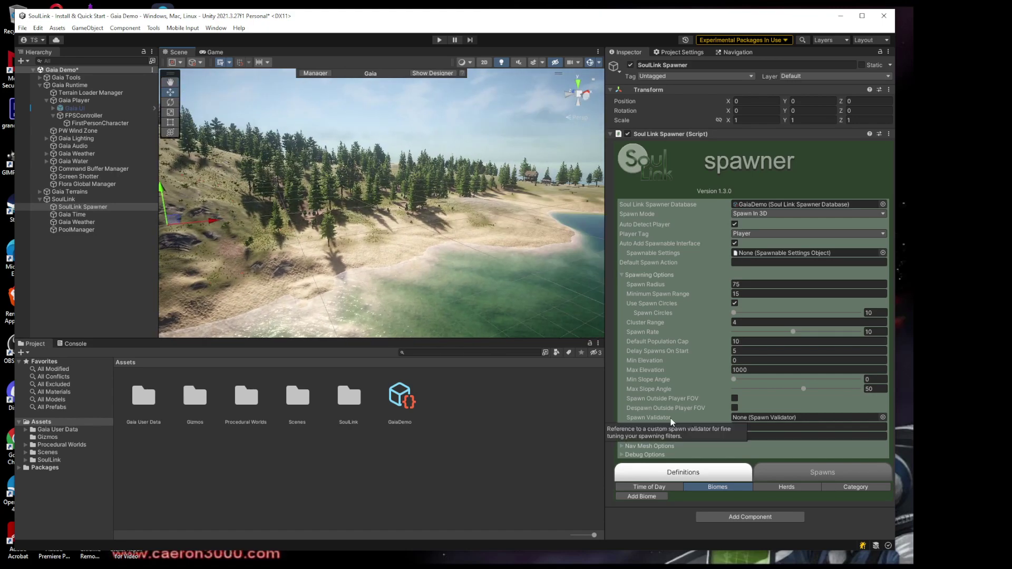
Step: Add a new spawner biome and rename it Beach
{"action": "left_click", "coordinate": [649, 495]}
{"action": "scroll", "coordinate": [621, 437], "scroll_direction": "down", "scroll_amount": 2}
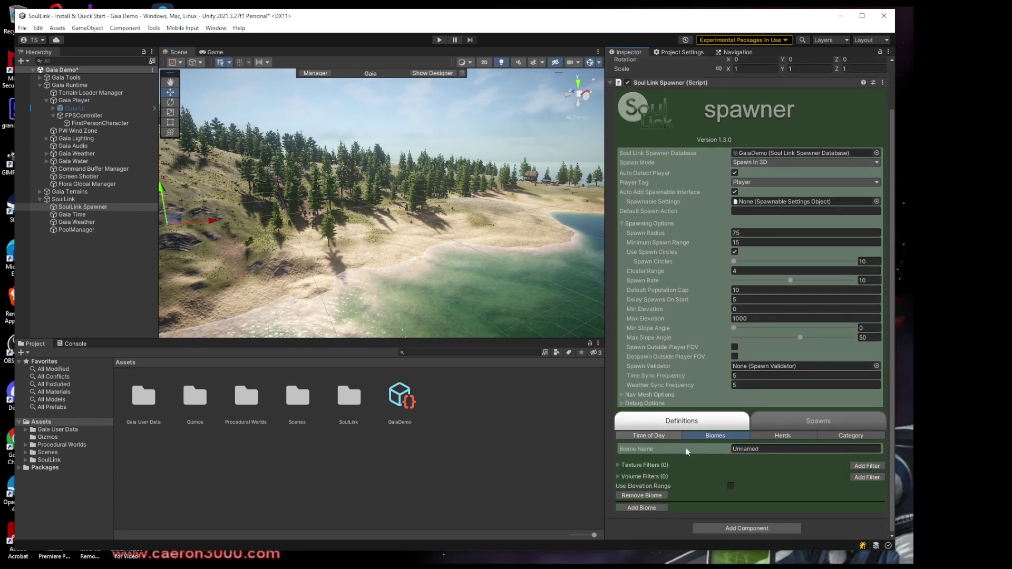
{"action": "left_click", "coordinate": [765, 447]}
{"action": "type", "text": "Beach"}
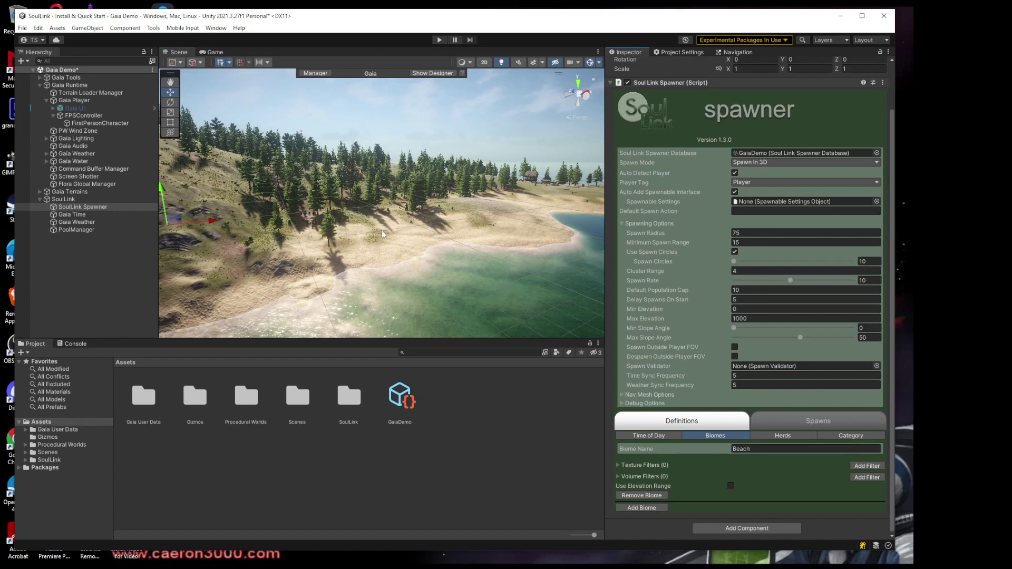
{"action": "middle_click_drag", "start_coordinate": [408, 214], "coordinate": [412, 251]}
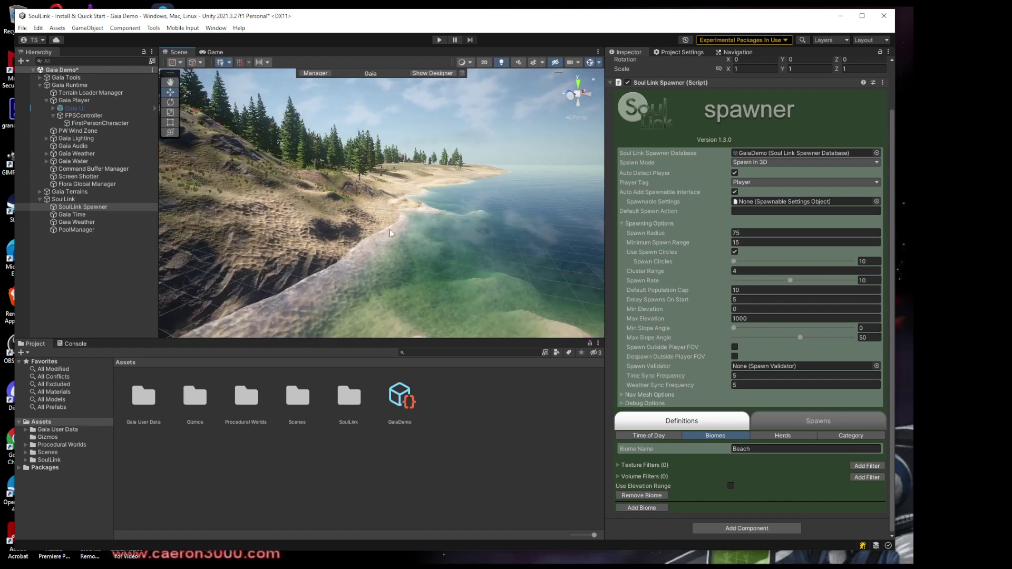
{"action": "middle_click_drag", "start_coordinate": [342, 207], "coordinate": [428, 216]}
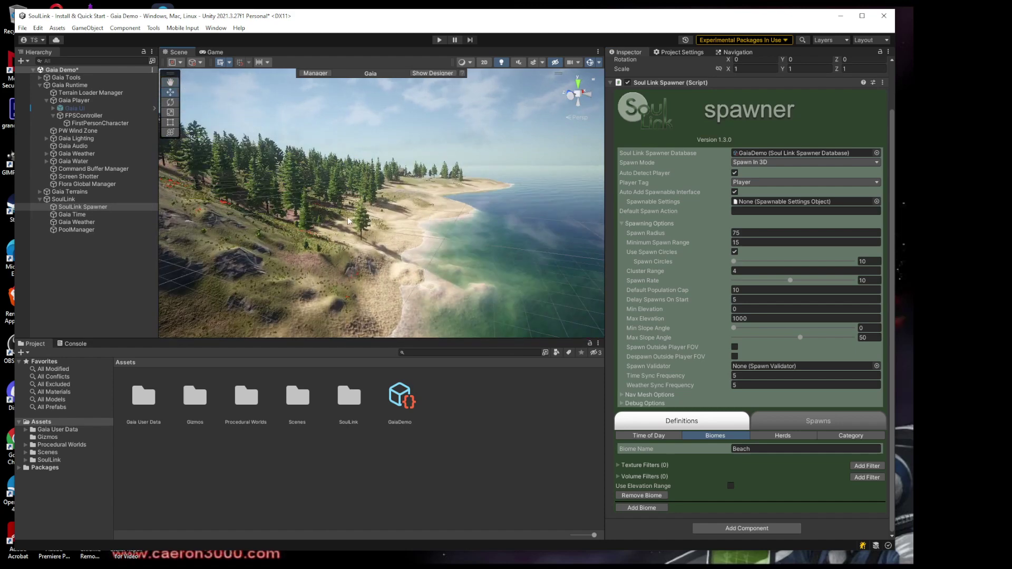
{"action": "scroll", "coordinate": [354, 217], "scroll_direction": "up", "scroll_amount": 3}
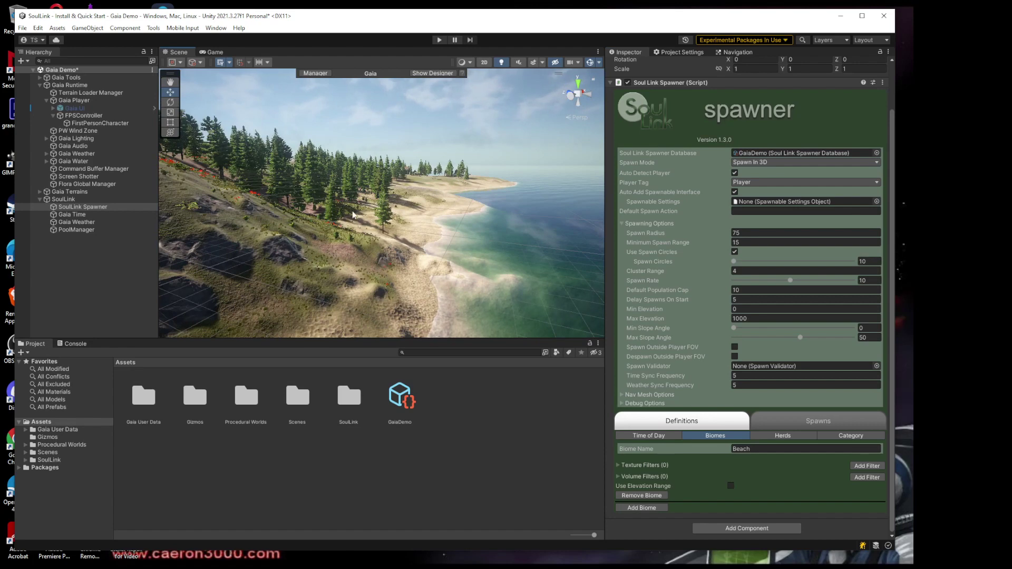
{"action": "scroll", "coordinate": [440, 224], "scroll_direction": "up", "scroll_amount": 5}
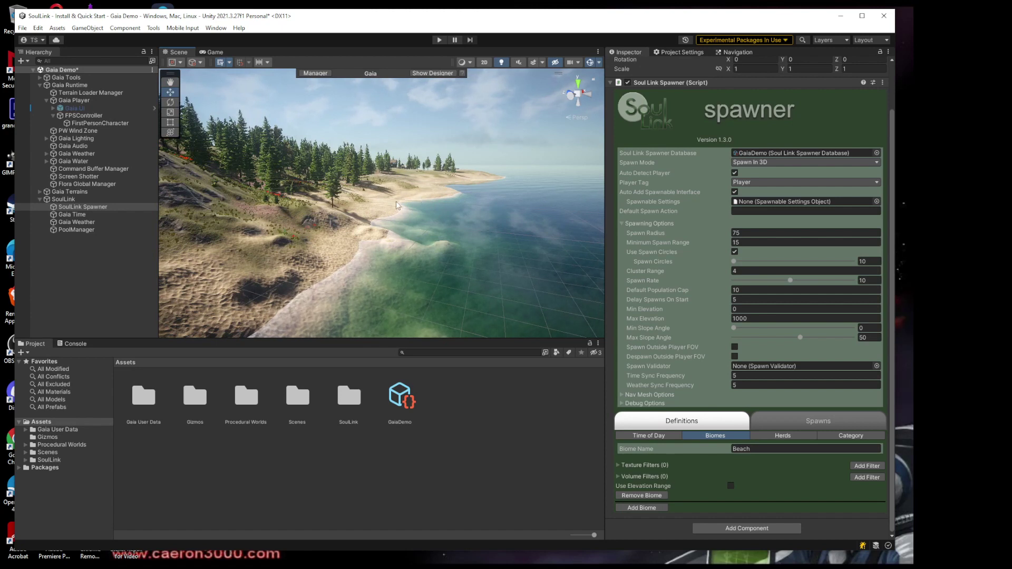
Step: Select SoulLink and search Add Component for 'quer'
{"action": "left_click", "coordinate": [62, 200]}
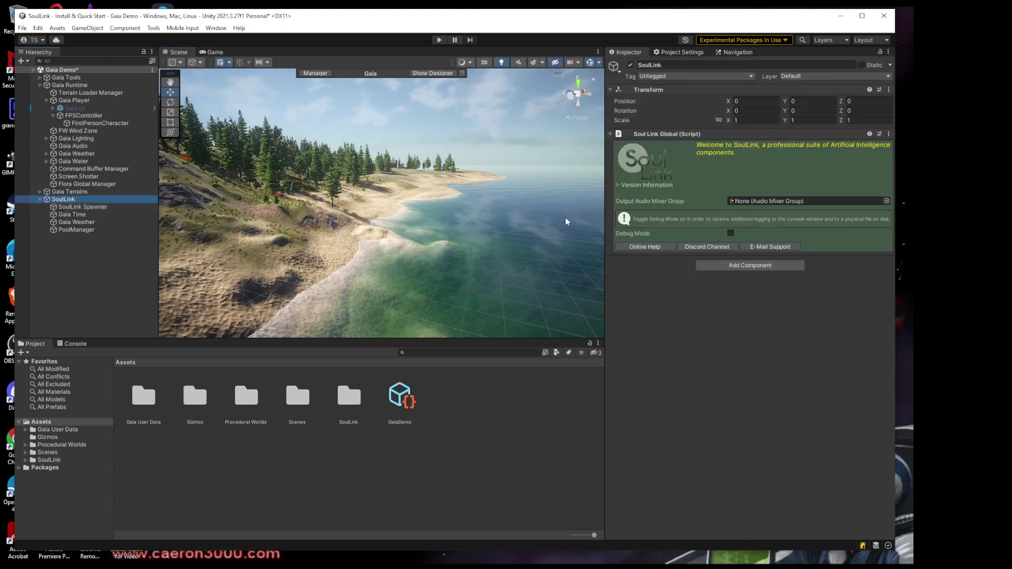
{"action": "left_click", "coordinate": [726, 265]}
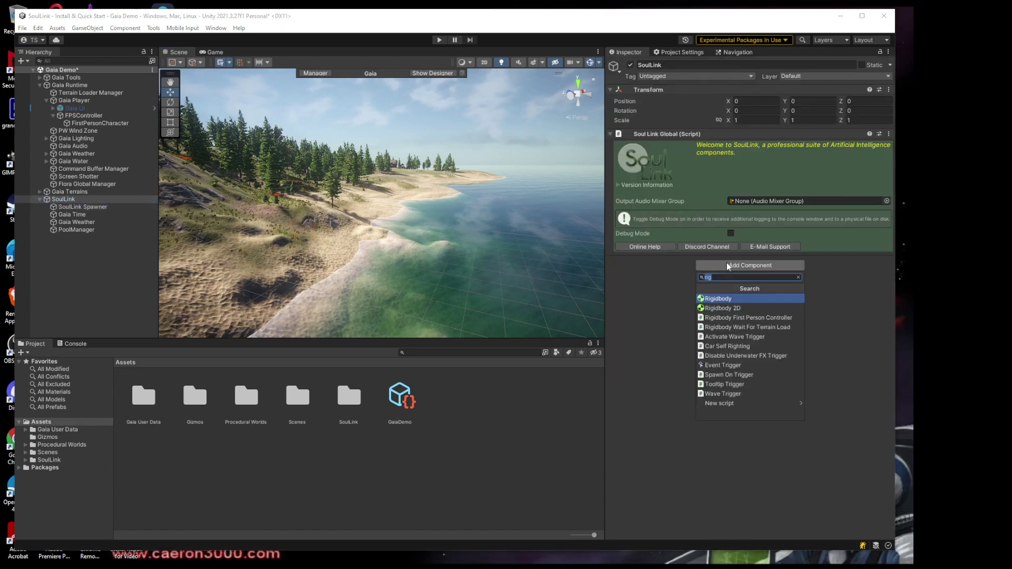
{"action": "type", "text": "quer"}
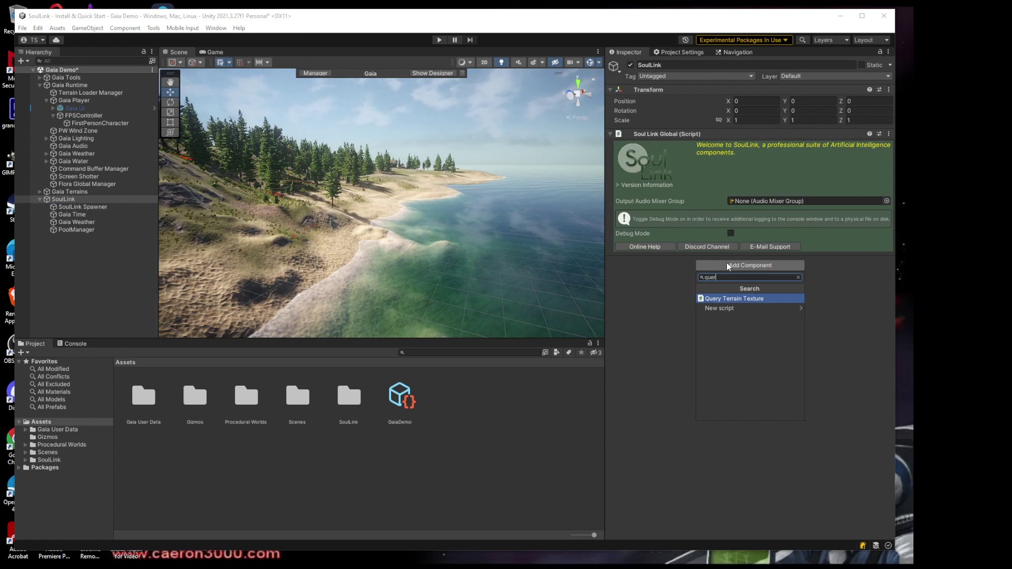
Step: Add Query Terrain Texture with Scene View Mode on, and move the Scene tools overlay lower right
{"action": "left_click", "coordinate": [736, 299]}
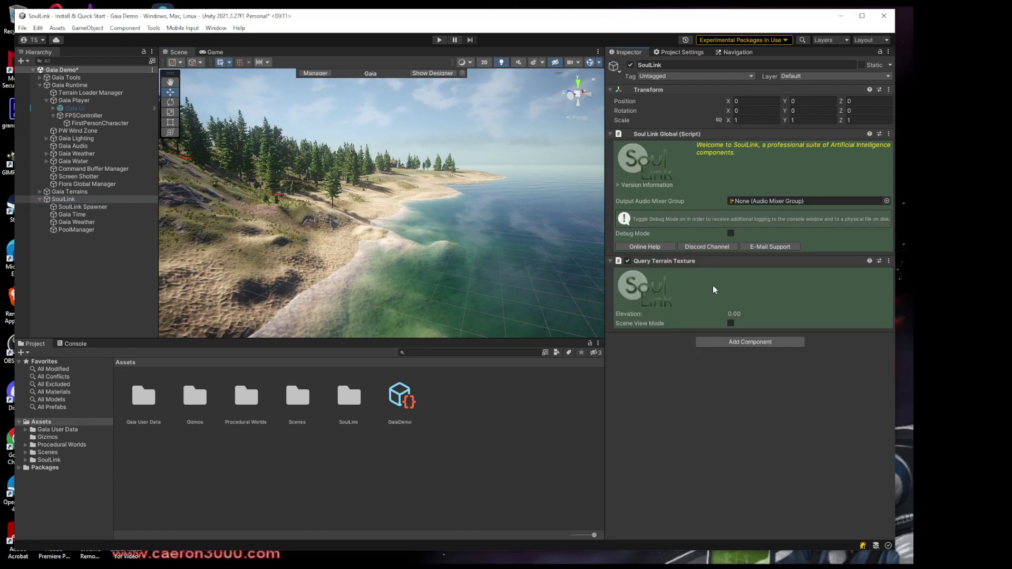
{"action": "left_click", "coordinate": [730, 323]}
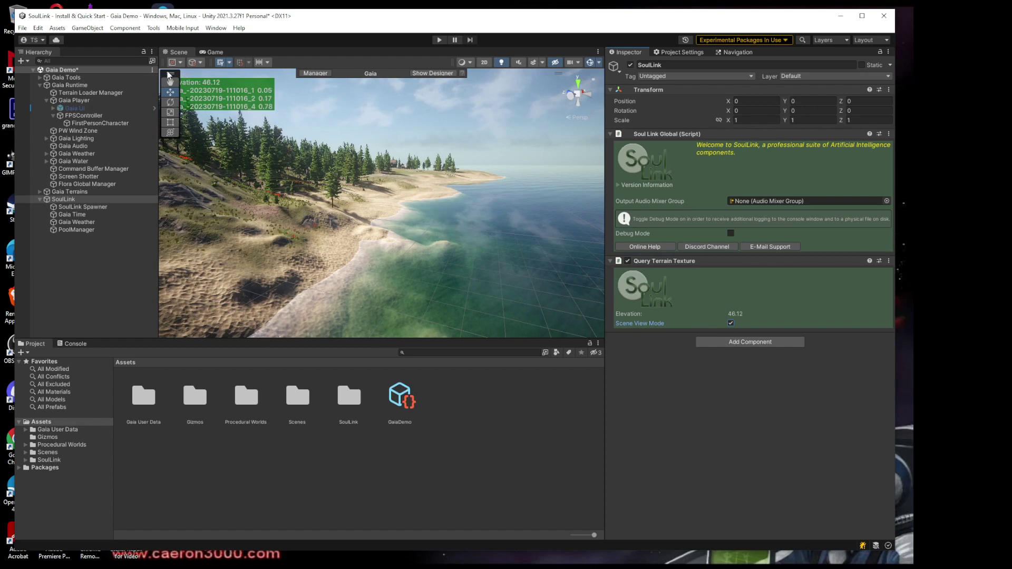
{"action": "left_click_drag", "start_coordinate": [169, 72], "coordinate": [593, 272]}
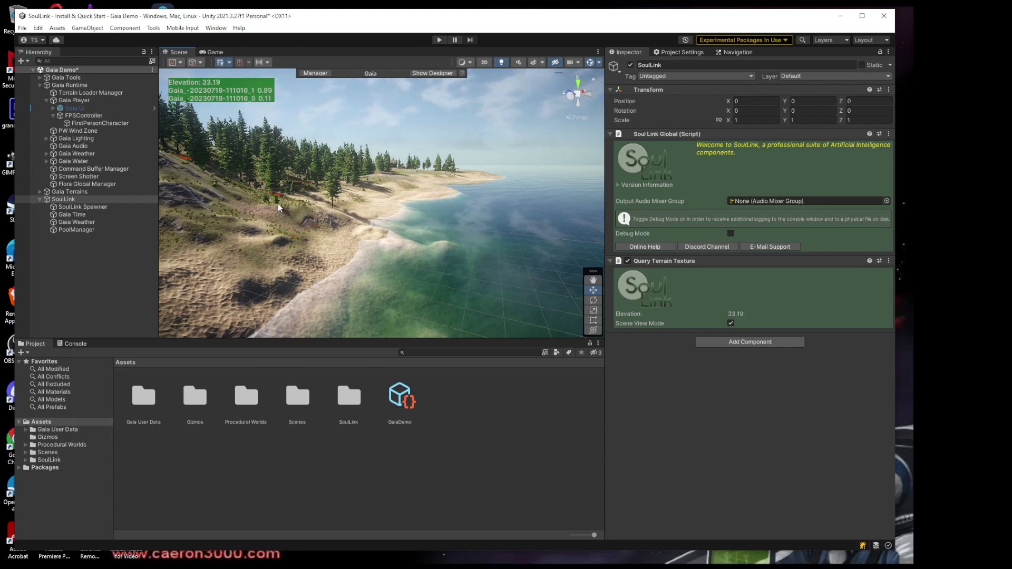
Step: Turn on Use Elevation Range for the Beach biome with minimum 25 and maximum 33
{"action": "left_click", "coordinate": [82, 207]}
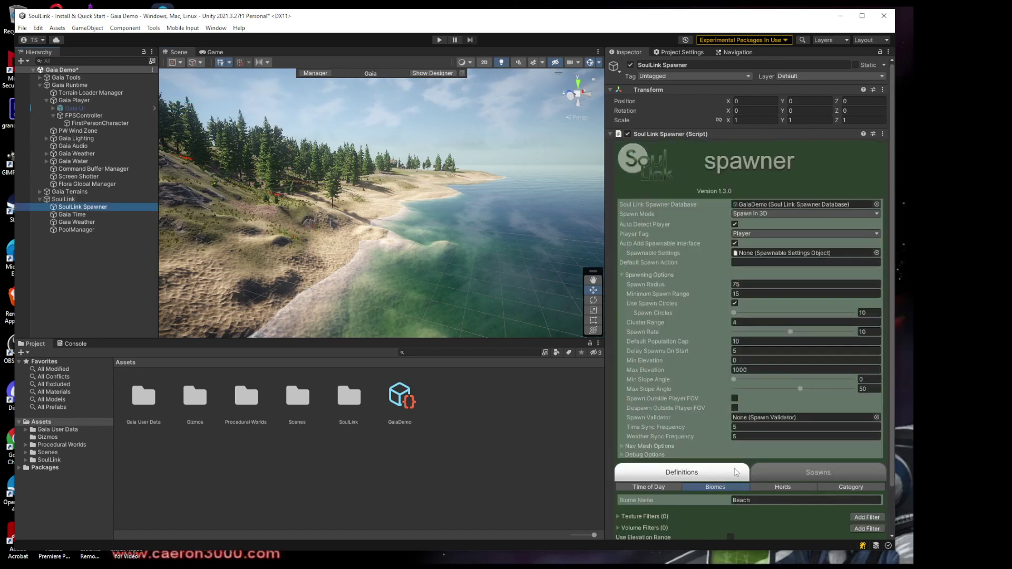
{"action": "scroll", "coordinate": [748, 474], "scroll_direction": "down", "scroll_amount": 2}
{"action": "left_click", "coordinate": [731, 486]}
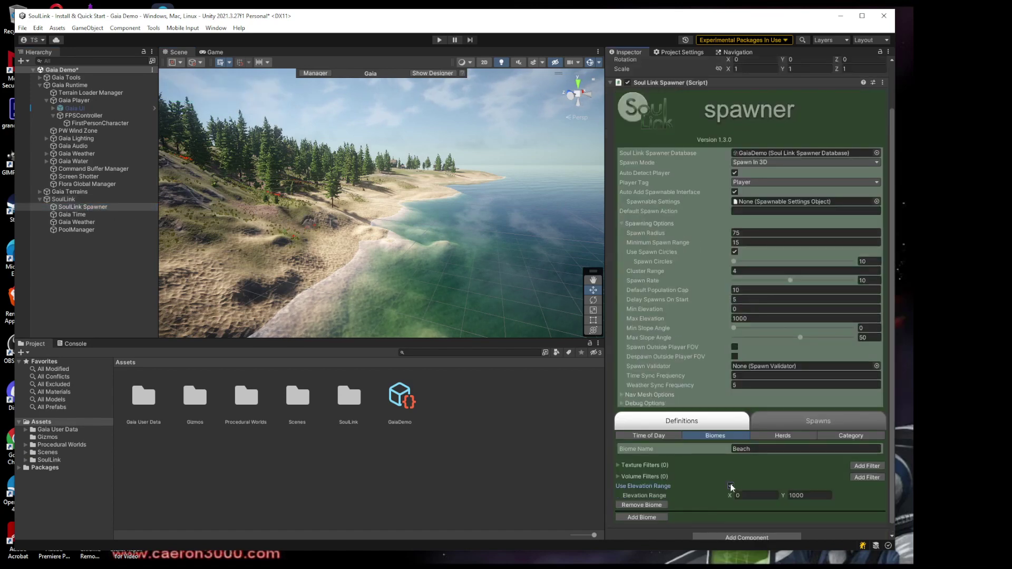
{"action": "left_click", "coordinate": [754, 495]}
{"action": "type", "text": "25"}
{"action": "key", "text": "Tab"}
{"action": "type", "text": "33"}
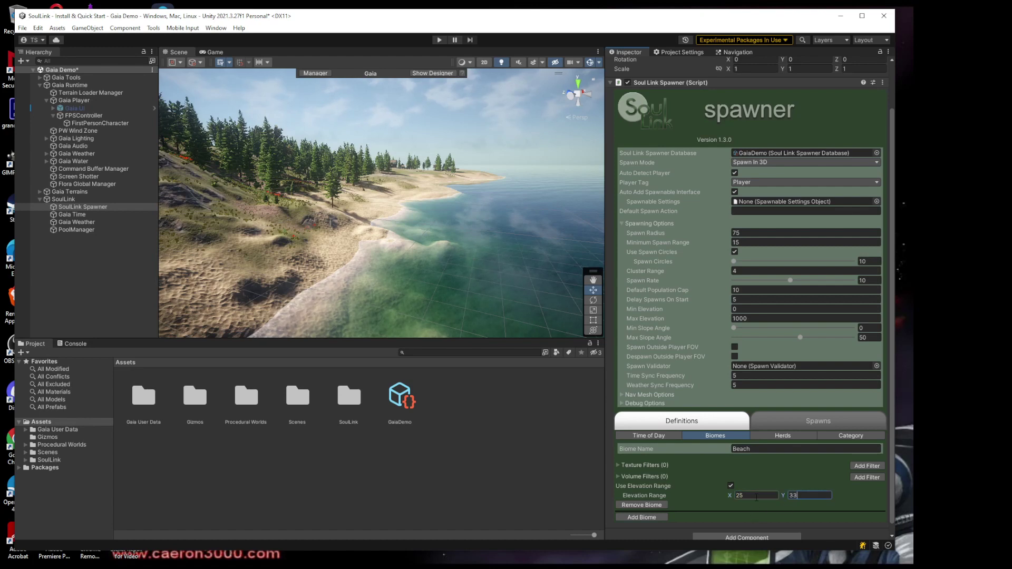
{"action": "key", "text": "Return"}
{"action": "middle_click_drag", "start_coordinate": [464, 254], "coordinate": [460, 233]}
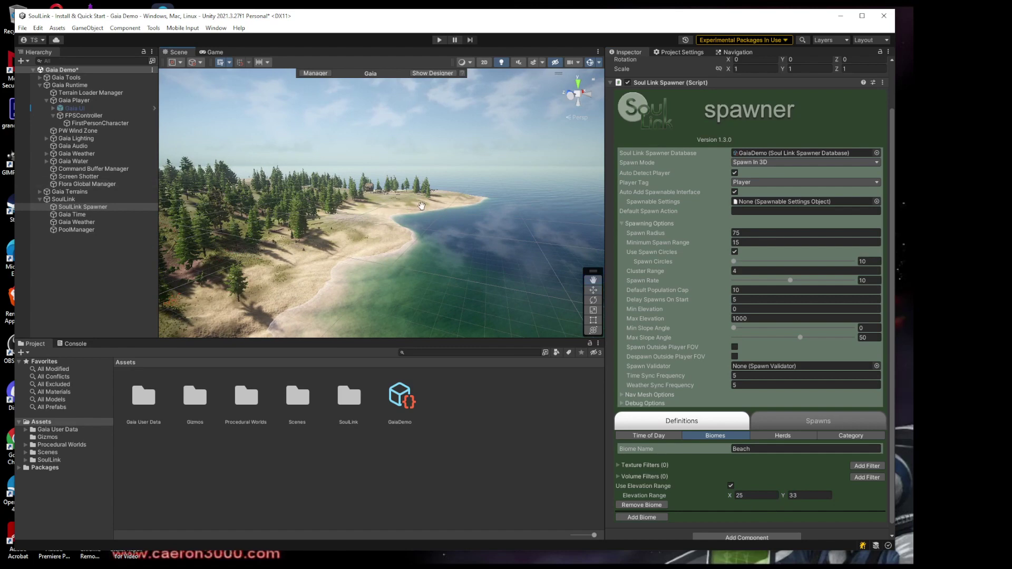
{"action": "middle_click_drag", "start_coordinate": [432, 200], "coordinate": [464, 176]}
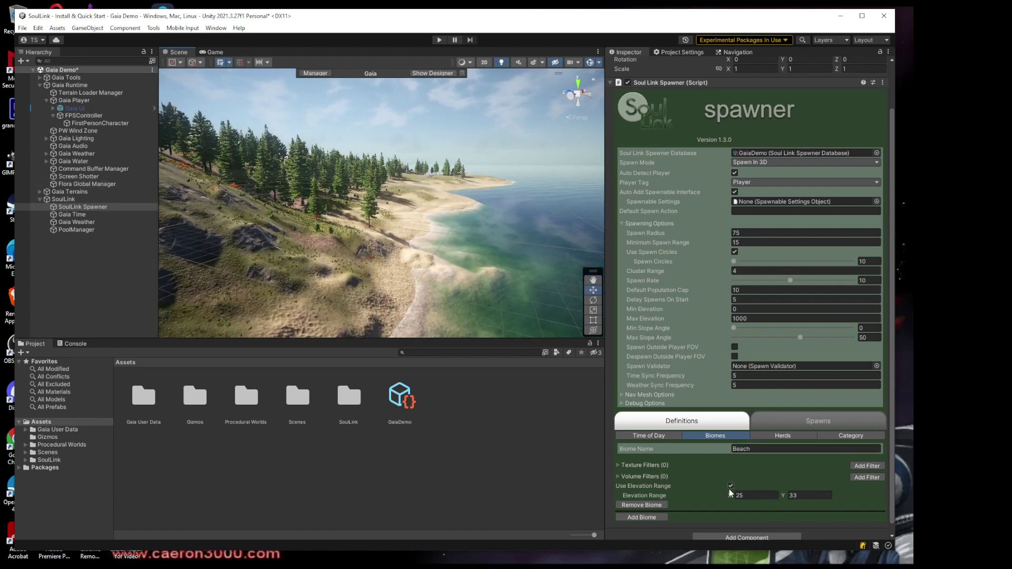
{"action": "right_click_drag", "start_coordinate": [406, 211], "coordinate": [409, 184]}
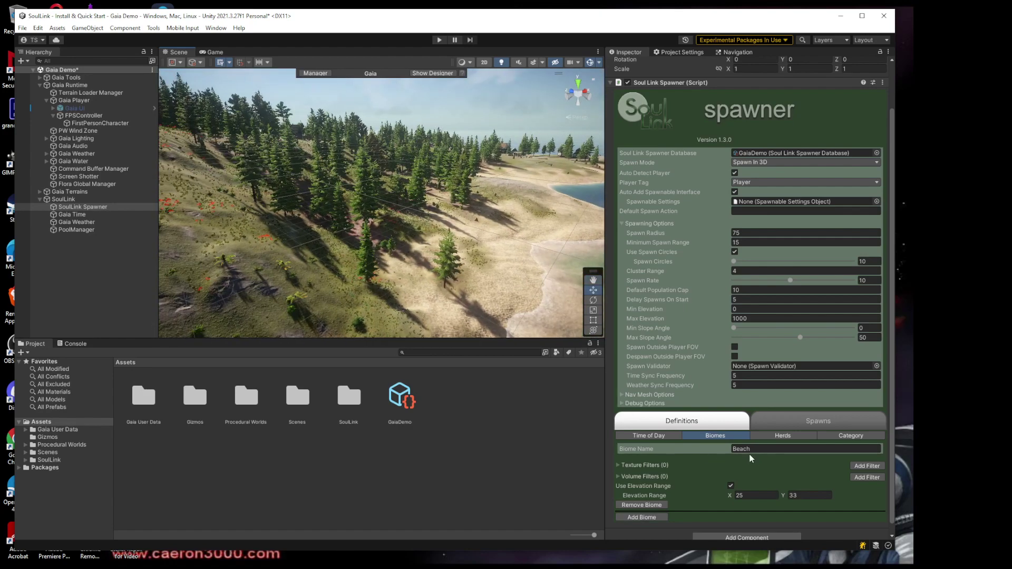
Step: Fly onto the flowered forest slope and select SoulLink to read its roughly 40 elevation
{"action": "right_click_drag", "start_coordinate": [468, 210], "coordinate": [397, 198]}
{"action": "key", "text": "w"}
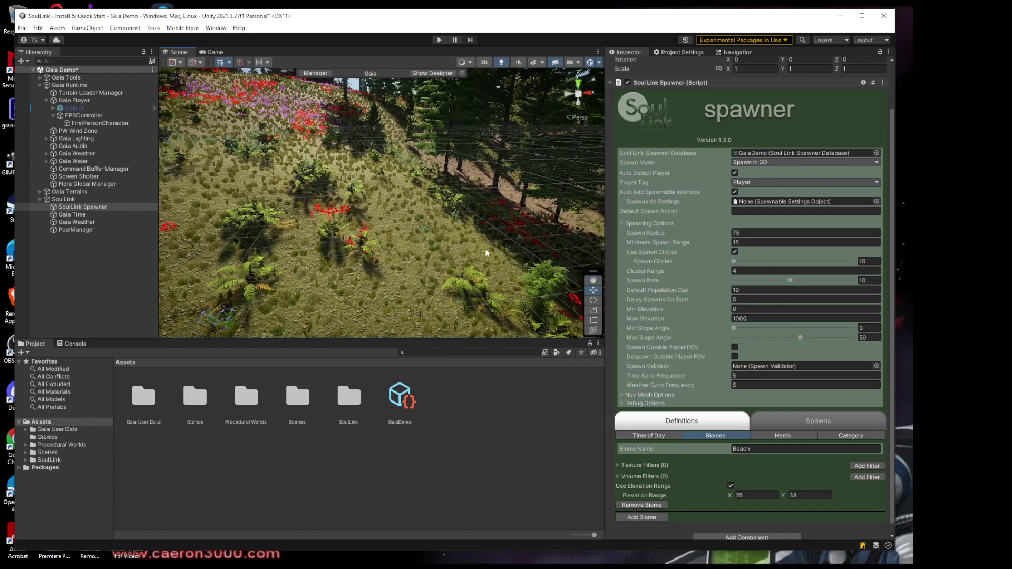
{"action": "left_click", "coordinate": [79, 200]}
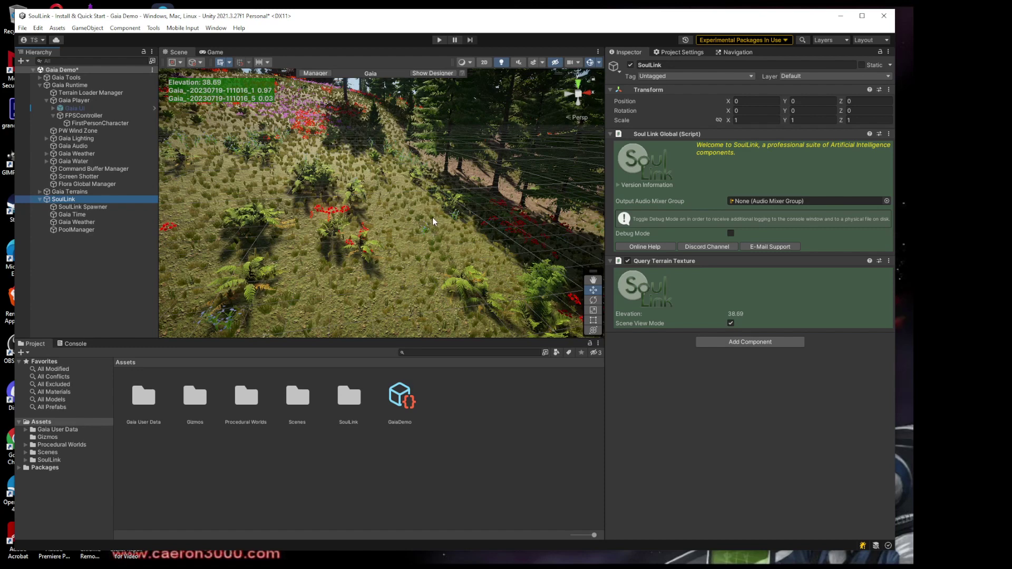
Step: Add a second biome to the SoulLink Spawner and name it 'Forest'
{"action": "left_click", "coordinate": [99, 208]}
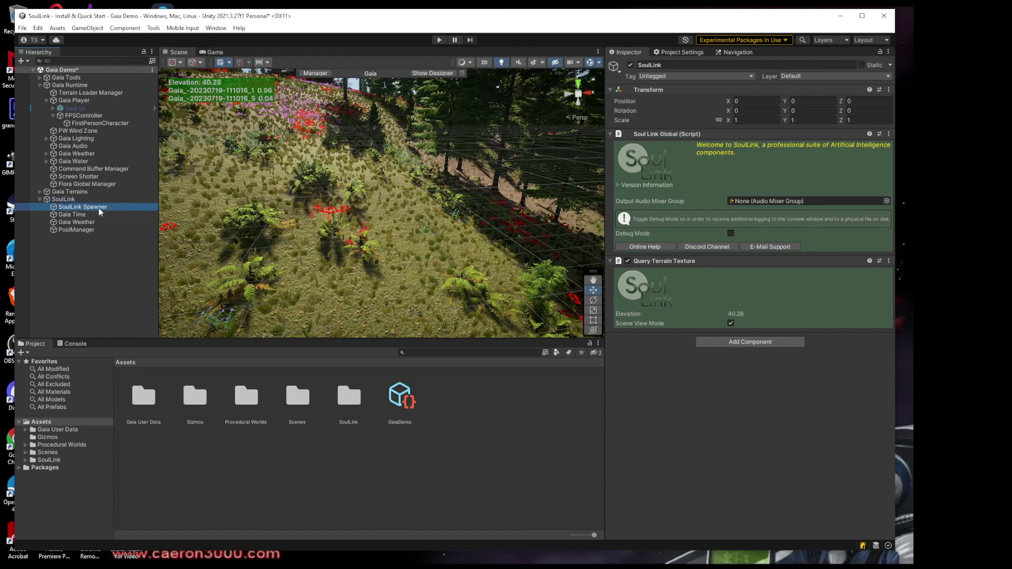
{"action": "scroll", "coordinate": [673, 474], "scroll_direction": "down", "scroll_amount": 2}
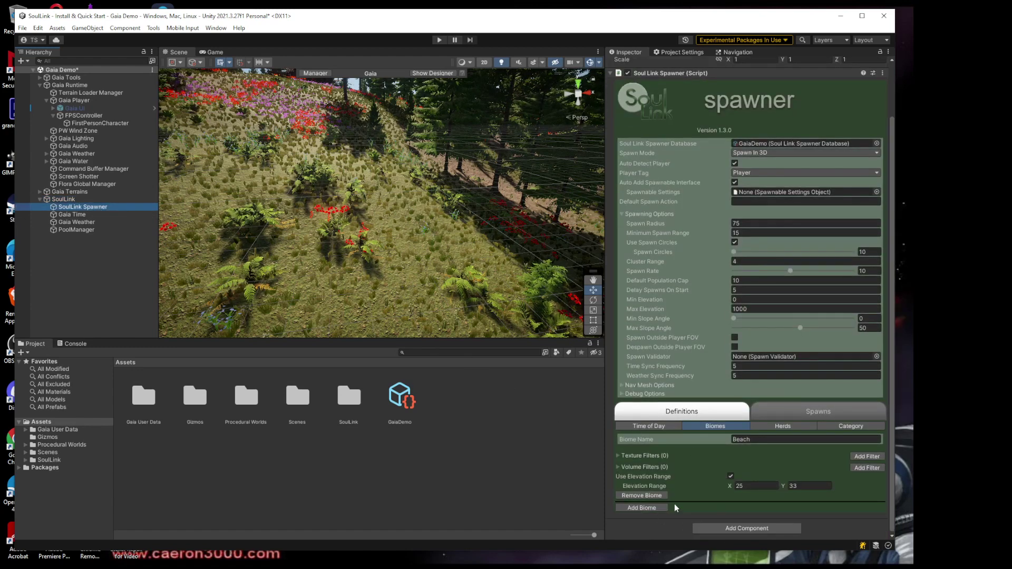
{"action": "left_click", "coordinate": [648, 508]}
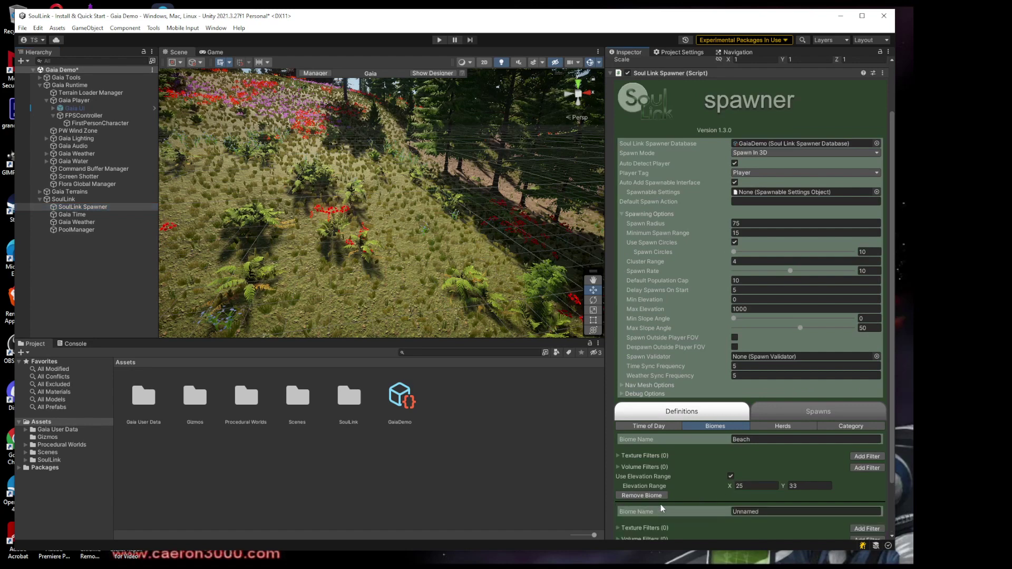
{"action": "scroll", "coordinate": [685, 501], "scroll_direction": "down", "scroll_amount": 3}
{"action": "left_click", "coordinate": [767, 449]}
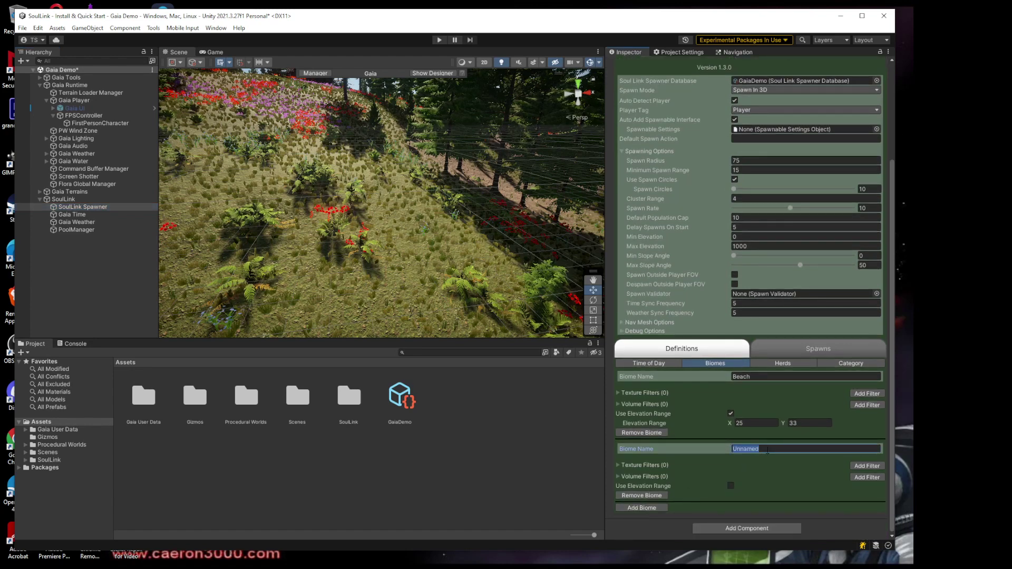
{"action": "type", "text": "Forest"}
{"action": "left_click", "coordinate": [618, 465]}
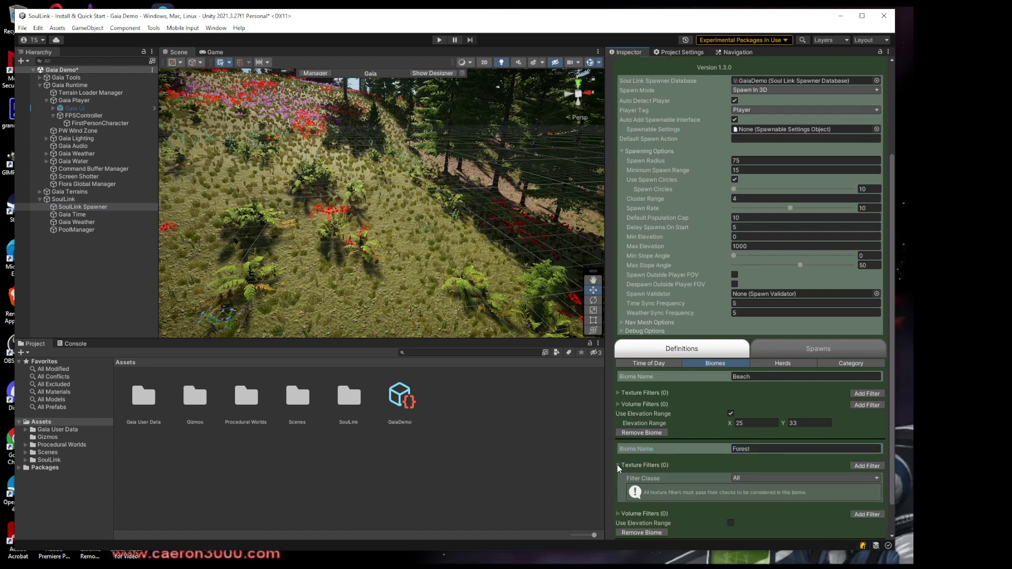
{"action": "left_click", "coordinate": [866, 514]}
{"action": "scroll", "coordinate": [781, 493], "scroll_direction": "down", "scroll_amount": 2}
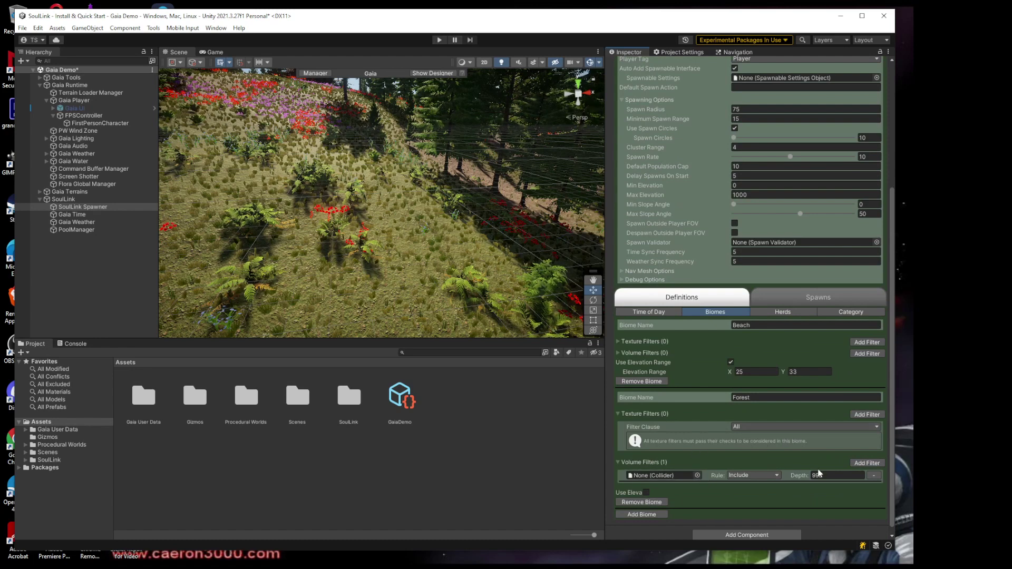
{"action": "left_click", "coordinate": [870, 475]}
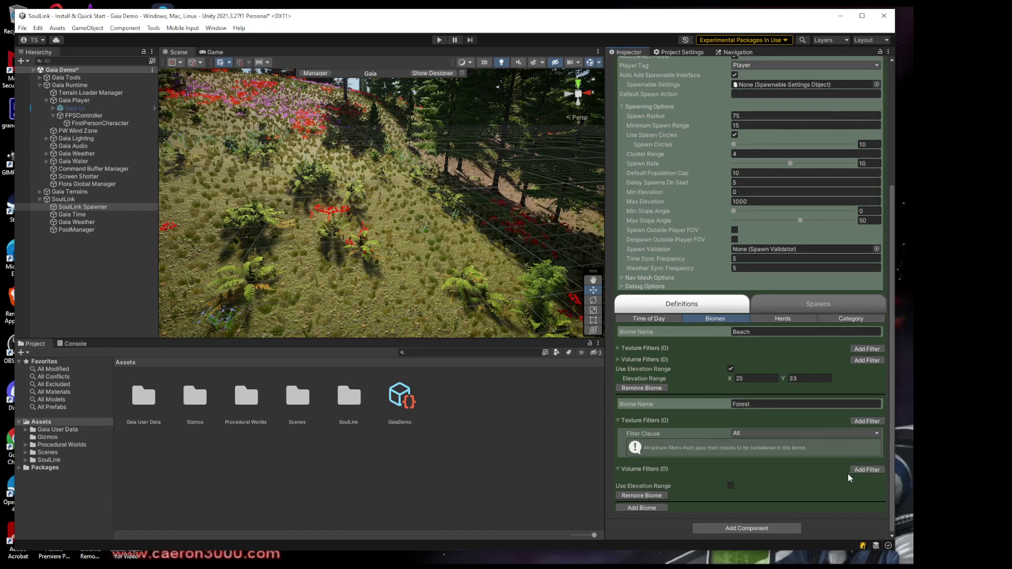
{"action": "left_click", "coordinate": [862, 420]}
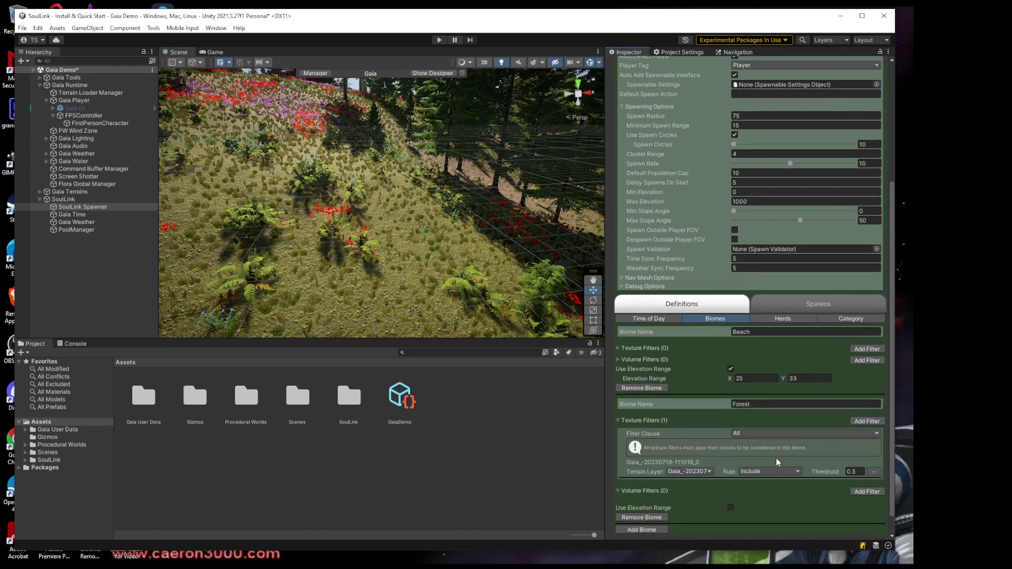
{"action": "left_click", "coordinate": [709, 472]}
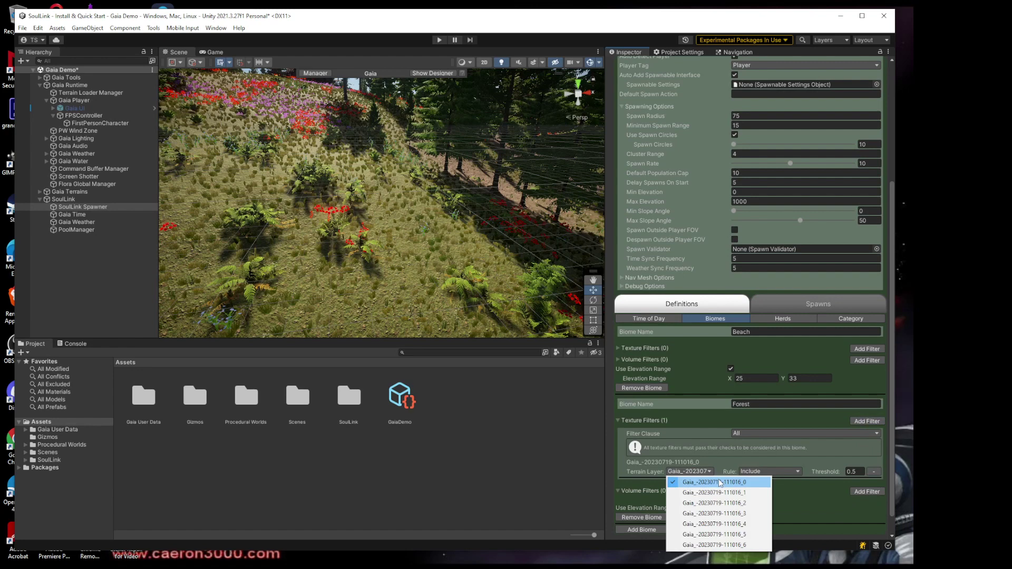
{"action": "left_click", "coordinate": [719, 482]}
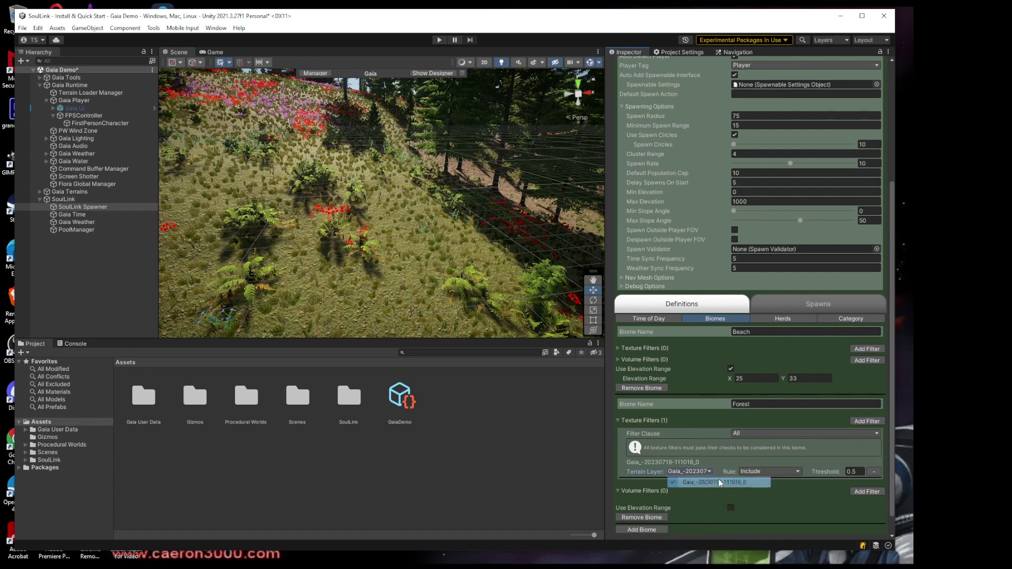
{"action": "left_click", "coordinate": [64, 199]}
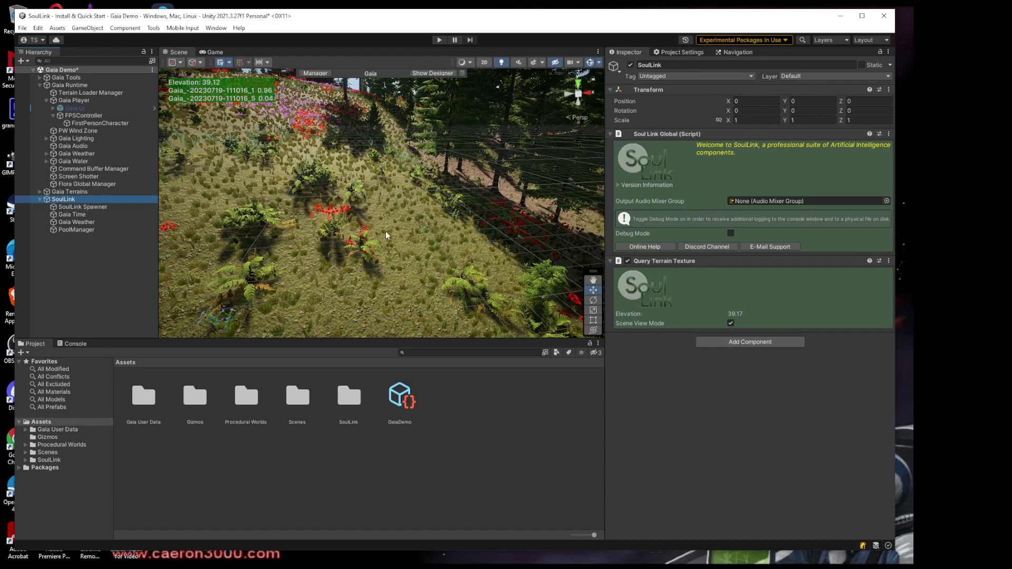
{"action": "left_click", "coordinate": [75, 207]}
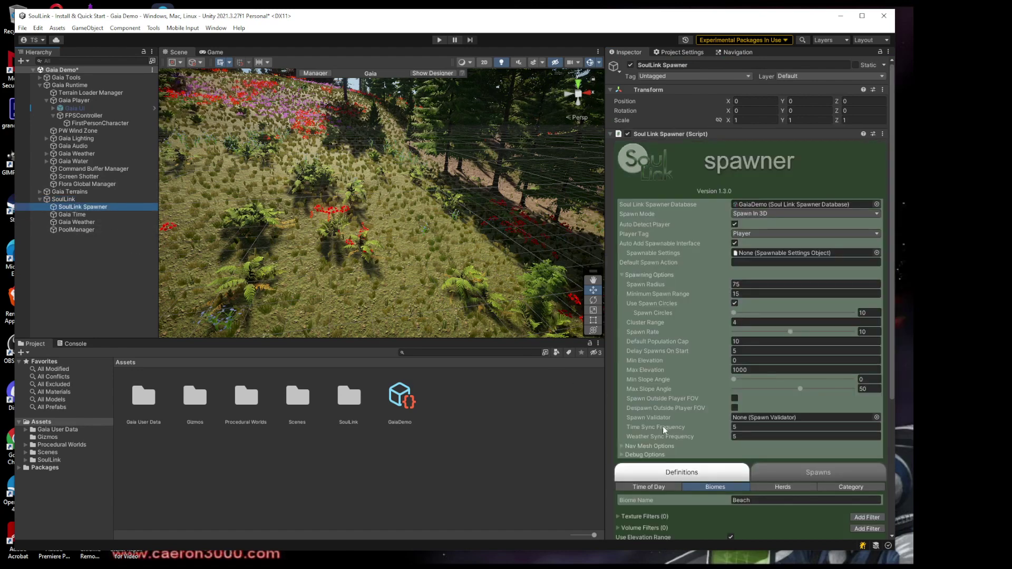
{"action": "left_click", "coordinate": [727, 485]}
{"action": "scroll", "coordinate": [729, 487], "scroll_direction": "down", "scroll_amount": 3}
{"action": "scroll", "coordinate": [771, 521], "scroll_direction": "down", "scroll_amount": 4}
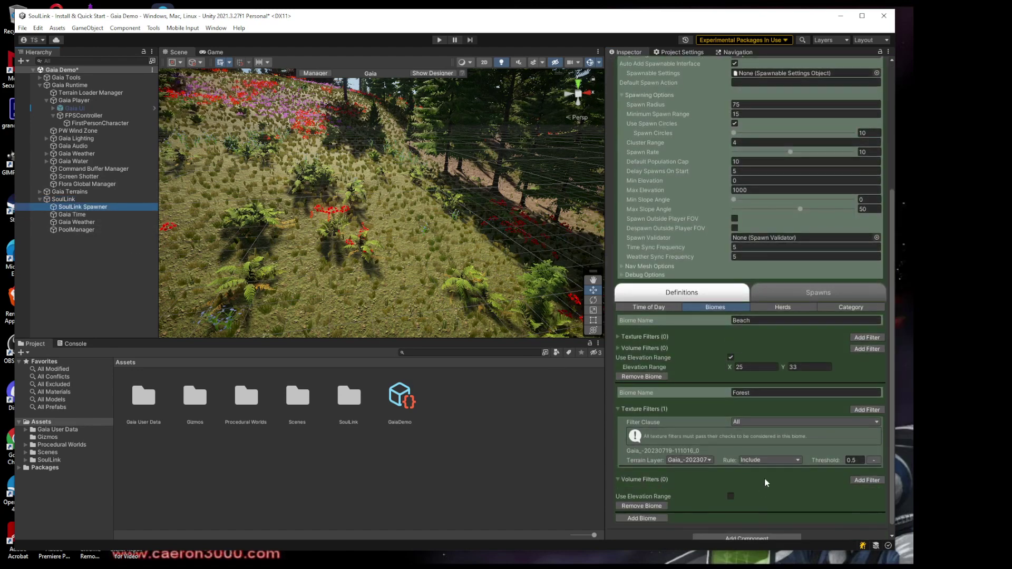
{"action": "left_click", "coordinate": [711, 459]}
{"action": "left_click", "coordinate": [715, 481]}
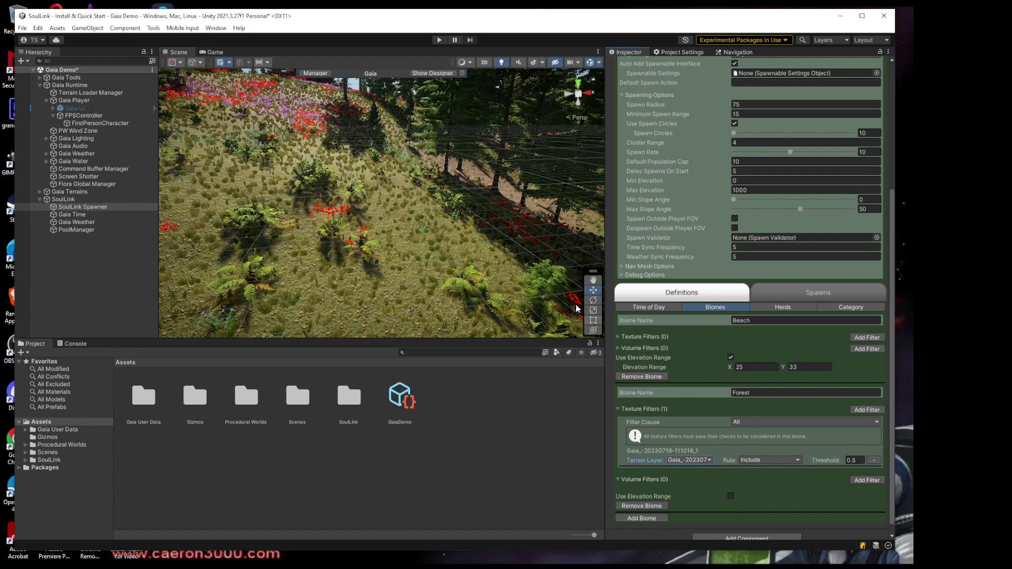
Step: Save the Gaia Demo scene from the File menu
{"action": "left_click", "coordinate": [23, 29]}
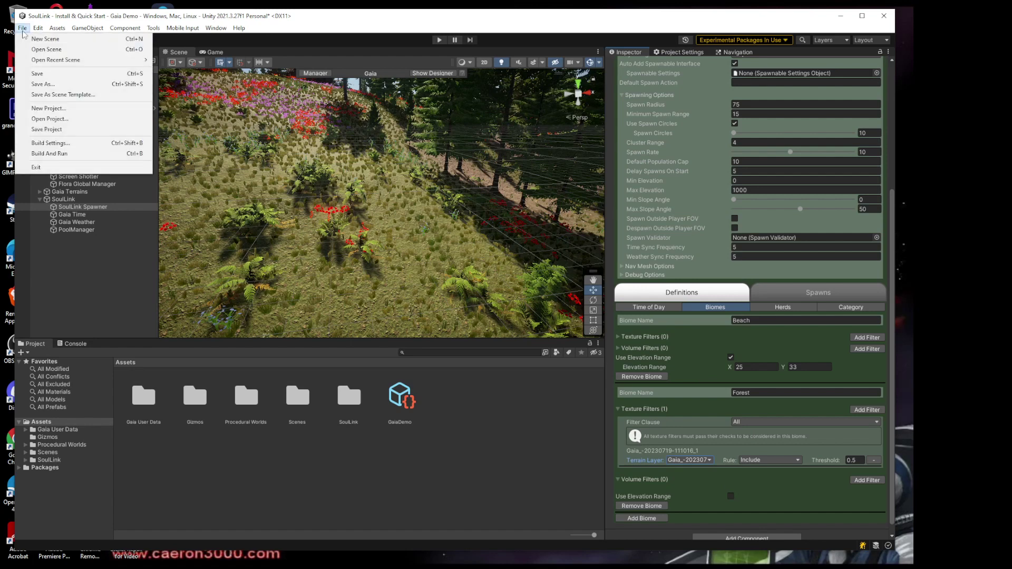
{"action": "left_click", "coordinate": [36, 73]}
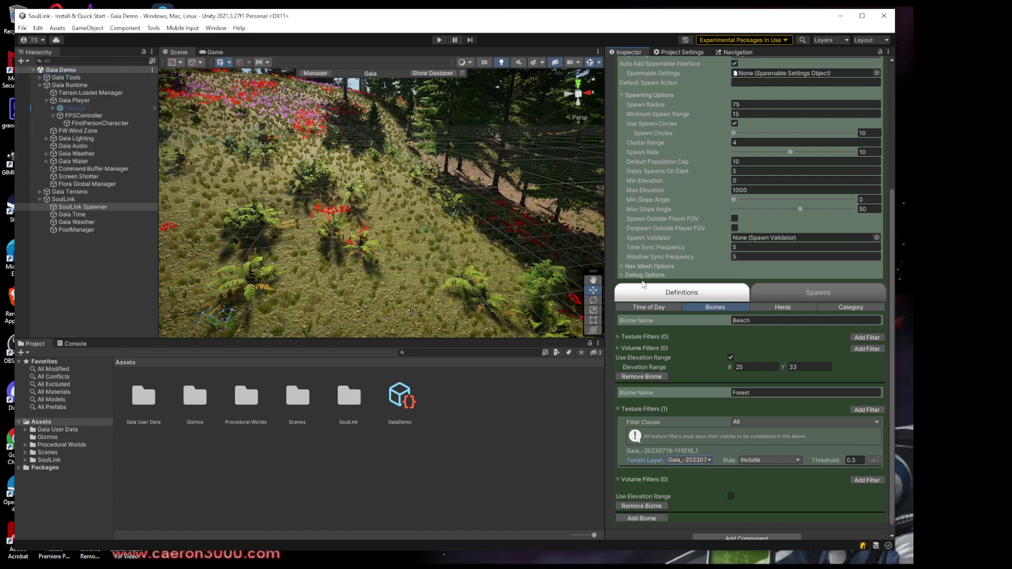
{"action": "scroll", "coordinate": [642, 284], "scroll_direction": "up", "scroll_amount": 2}
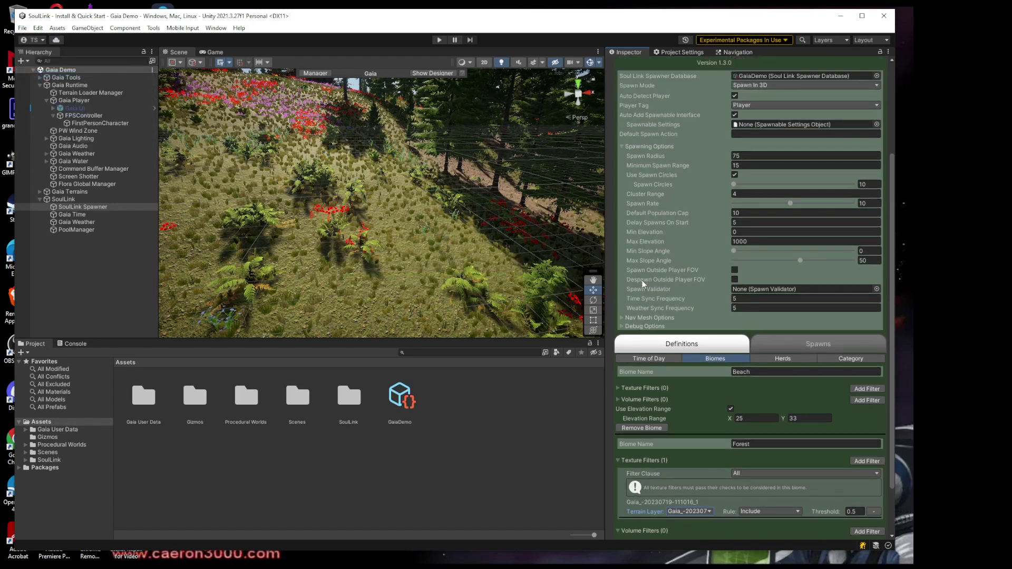
{"action": "scroll", "coordinate": [642, 283], "scroll_direction": "down", "scroll_amount": 2}
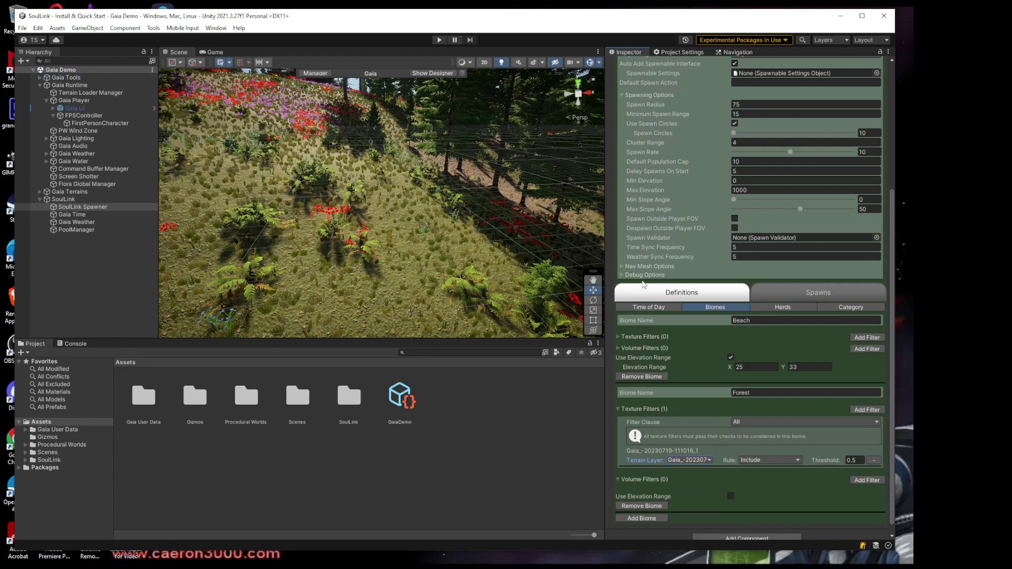
Step: On the Spawns tab, add the Beach biome with an Anytime time of day and a spawn entry
{"action": "left_click", "coordinate": [799, 294]}
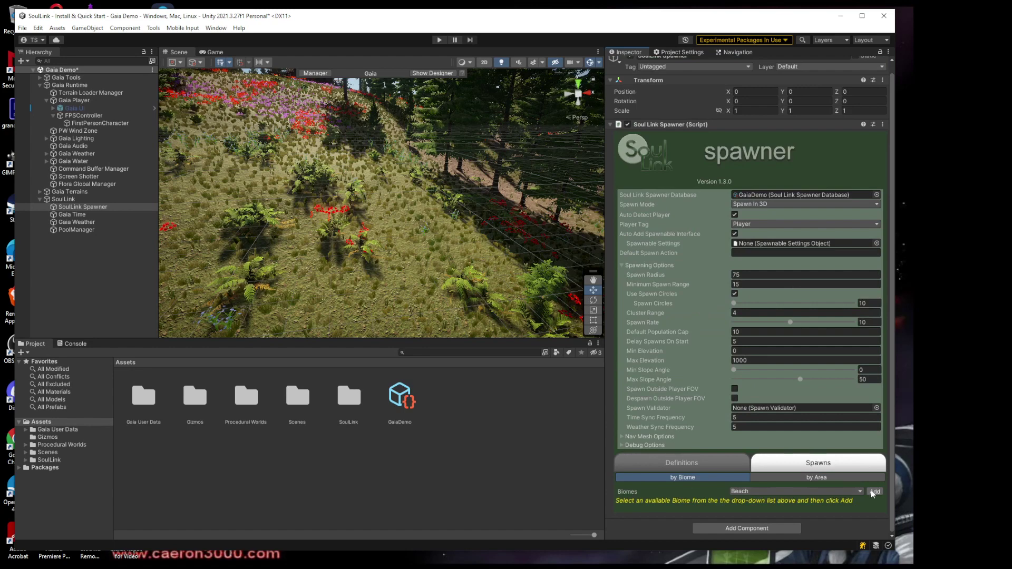
{"action": "left_click", "coordinate": [875, 492]}
{"action": "scroll", "coordinate": [676, 470], "scroll_direction": "down", "scroll_amount": 3}
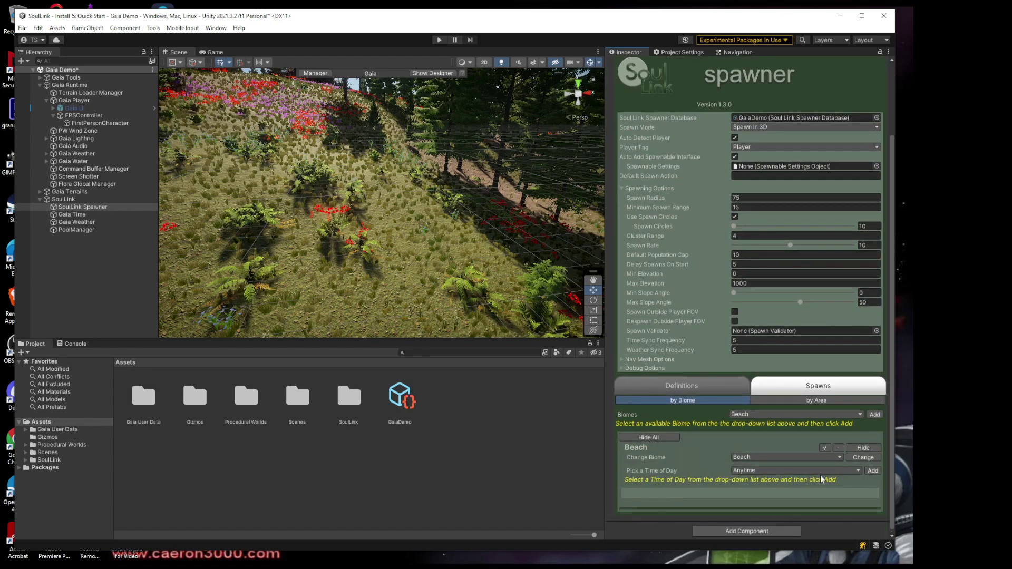
{"action": "left_click", "coordinate": [873, 470]}
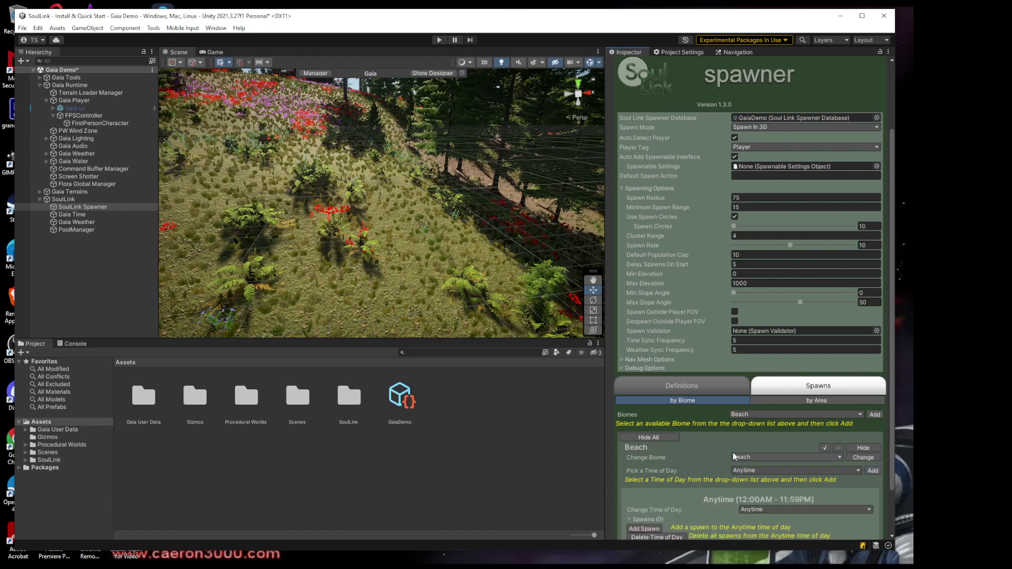
{"action": "scroll", "coordinate": [727, 452], "scroll_direction": "down", "scroll_amount": 3}
{"action": "left_click", "coordinate": [644, 473]}
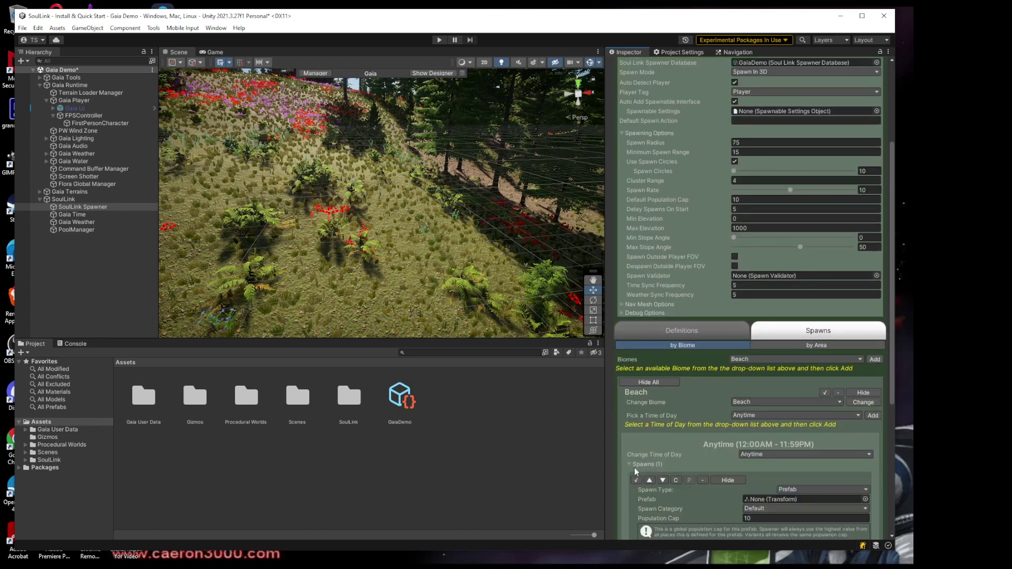
{"action": "scroll", "coordinate": [638, 471], "scroll_direction": "down", "scroll_amount": 6}
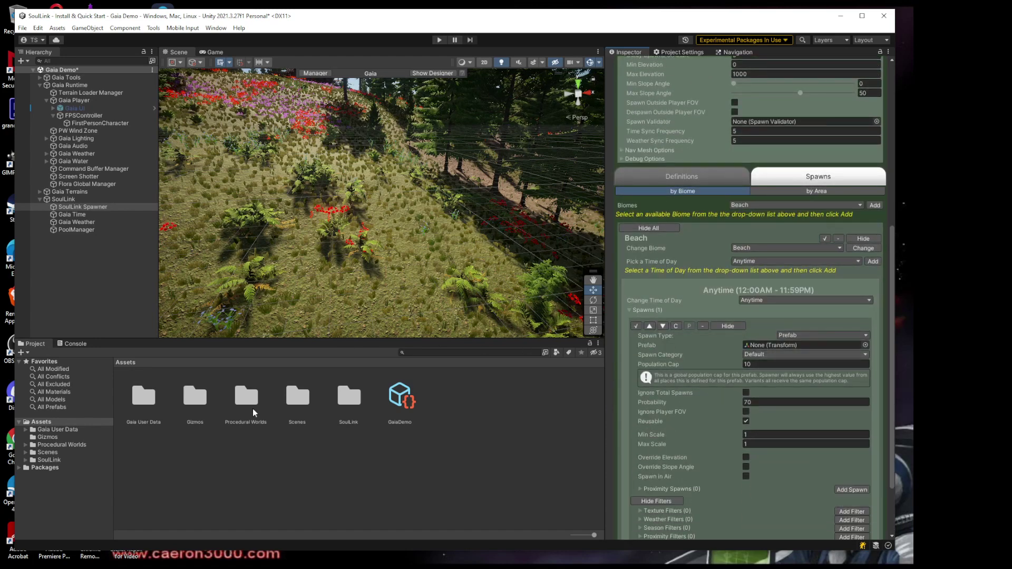
Step: Browse to Assets/SoulLink/Spawner/Demos/AI and assign WanderAI-Yellow as the Beach spawn prefab
{"action": "left_click", "coordinate": [26, 460]}
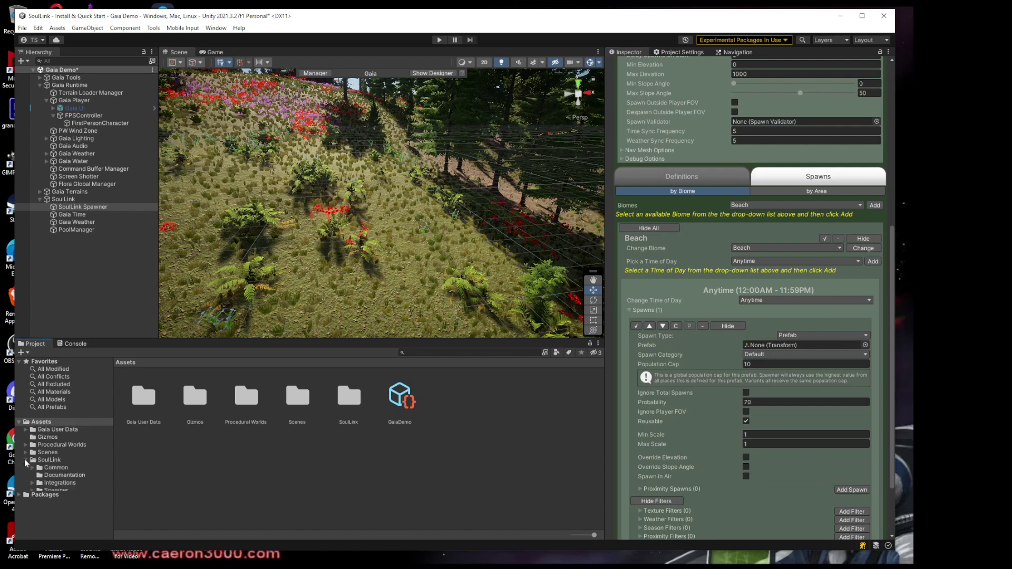
{"action": "left_click", "coordinate": [33, 490]}
{"action": "scroll", "coordinate": [71, 497], "scroll_direction": "down", "scroll_amount": 1}
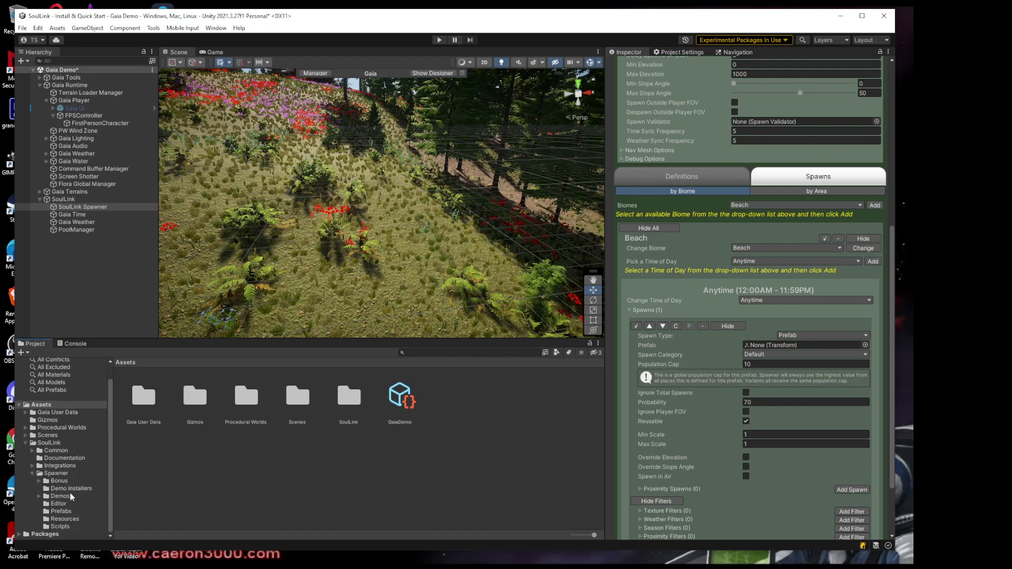
{"action": "left_click", "coordinate": [38, 496]}
{"action": "left_click", "coordinate": [60, 512]}
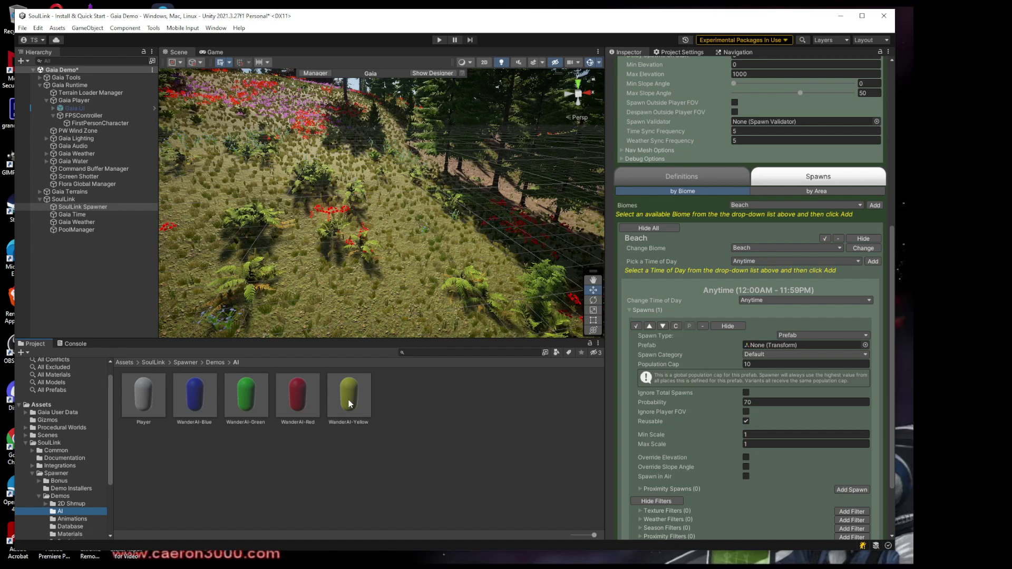
{"action": "left_click_drag", "start_coordinate": [349, 405], "coordinate": [764, 350]}
Step: Set the Beach spawn to population cap 20, probability 80, minimum scale 0.5, then collapse Beach
{"action": "left_click", "coordinate": [756, 364]}
{"action": "type", "text": "2"}
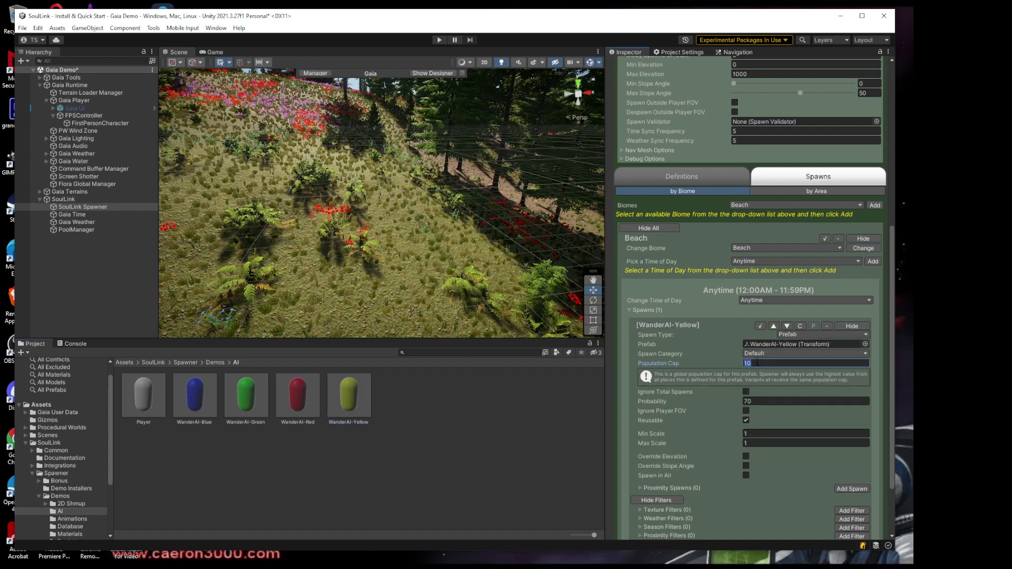
{"action": "type", "text": "0"}
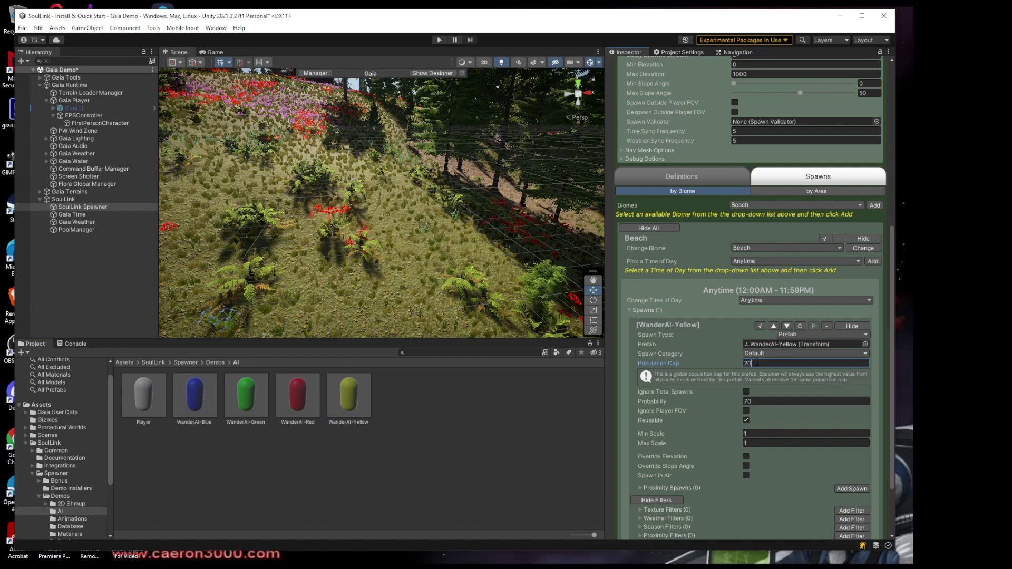
{"action": "left_click", "coordinate": [765, 401]}
{"action": "type", "text": "80"}
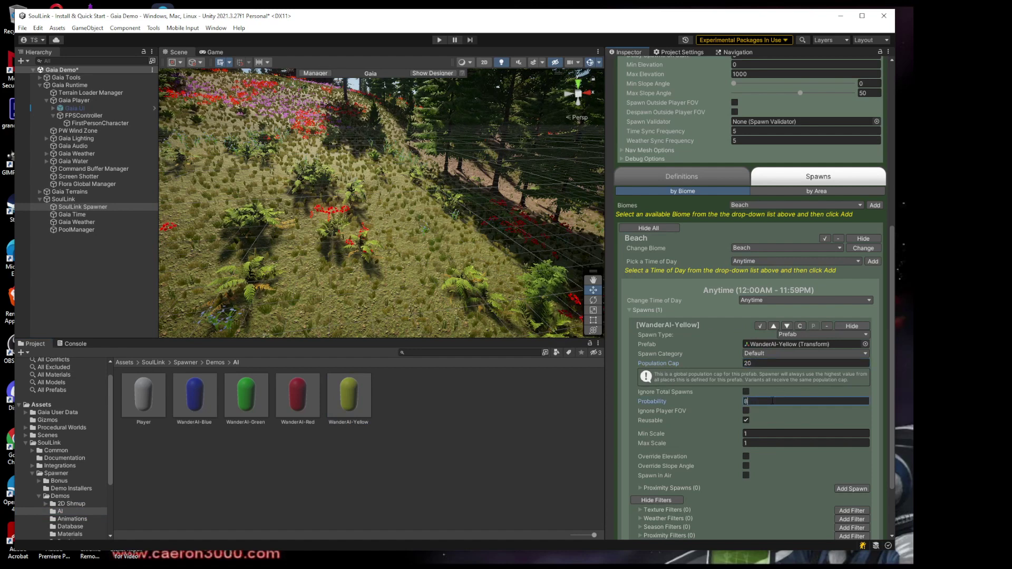
{"action": "left_click", "coordinate": [773, 433]}
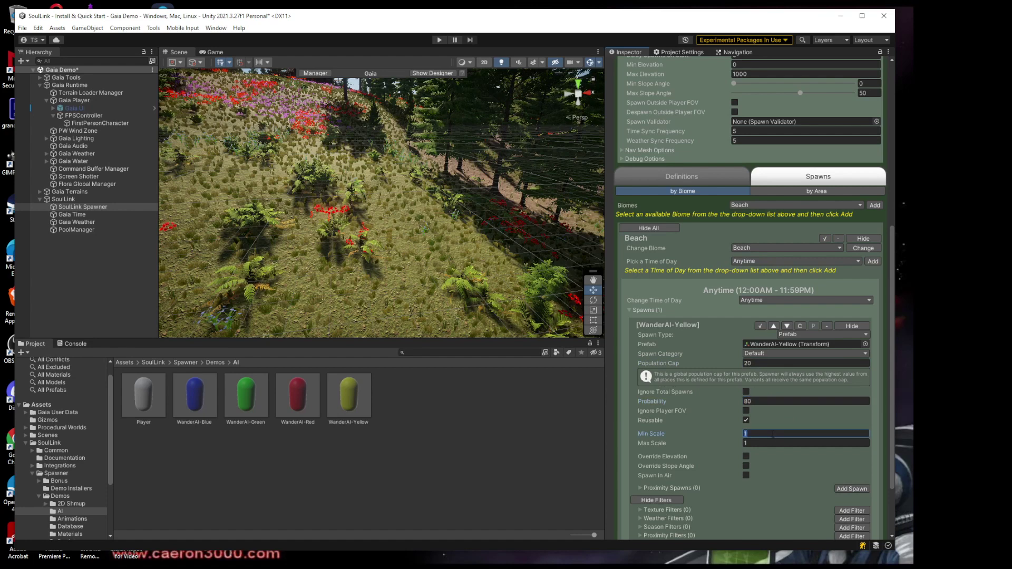
{"action": "type", "text": "0.5"}
{"action": "key", "text": "Tab"}
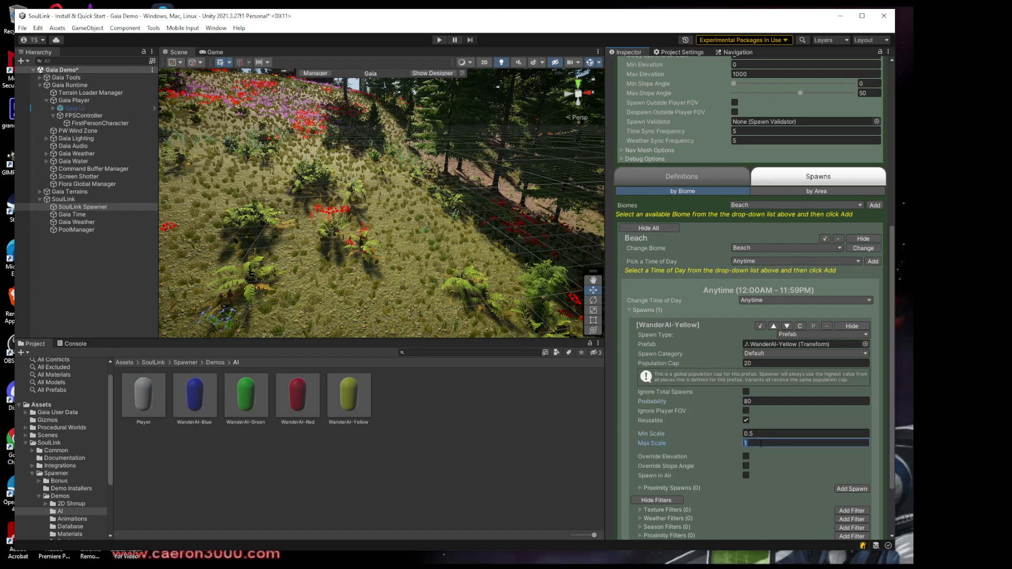
{"action": "scroll", "coordinate": [760, 444], "scroll_direction": "down", "scroll_amount": 3}
{"action": "scroll", "coordinate": [760, 444], "scroll_direction": "up", "scroll_amount": 1}
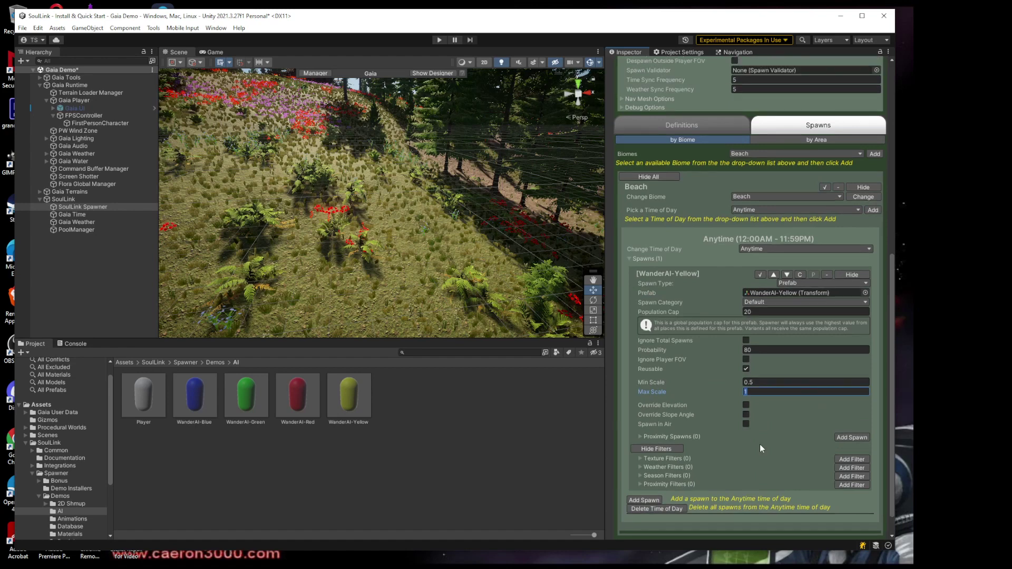
{"action": "left_click", "coordinate": [864, 186]}
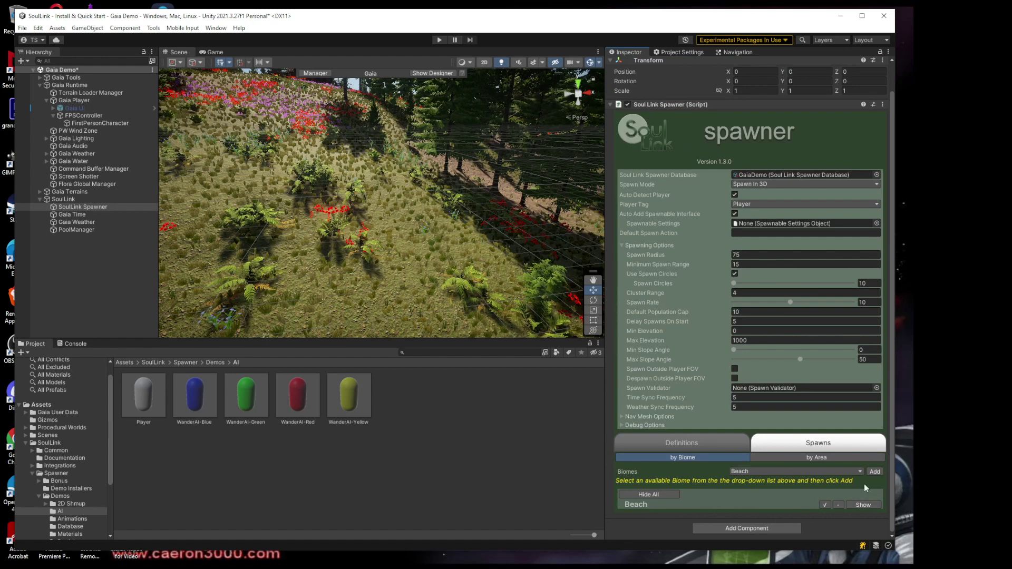
Step: Add the Forest biome to the spawns with an Anytime time of day and a new spawn entry
{"action": "left_click", "coordinate": [858, 471]}
{"action": "left_click", "coordinate": [758, 493]}
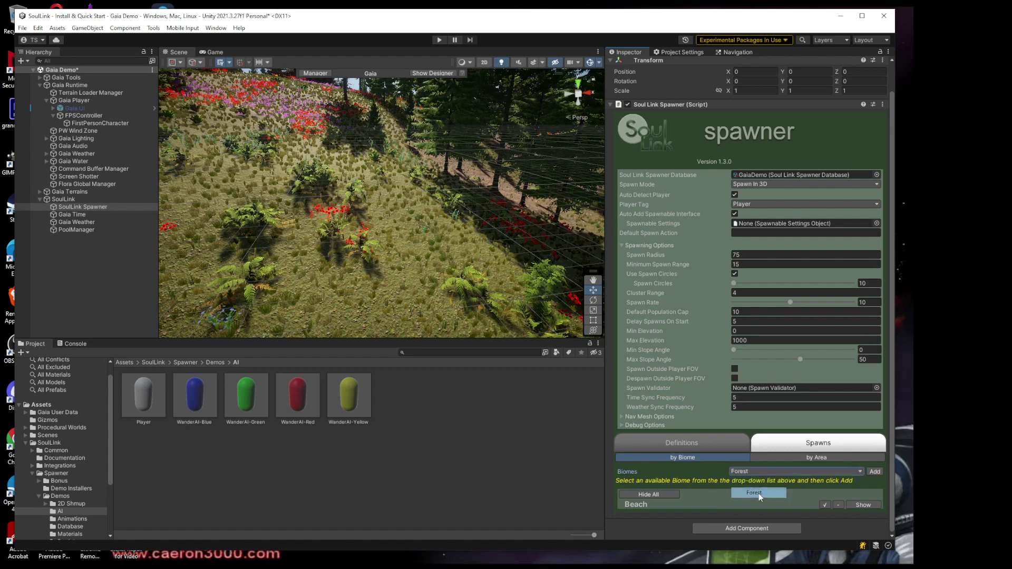
{"action": "left_click", "coordinate": [874, 471]}
{"action": "scroll", "coordinate": [740, 456], "scroll_direction": "down", "scroll_amount": 3}
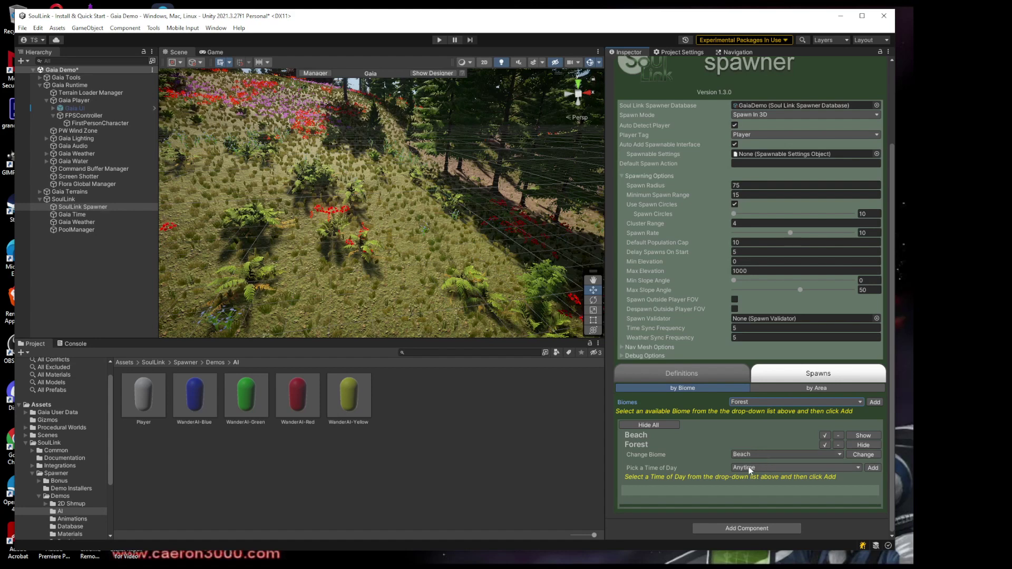
{"action": "left_click", "coordinate": [870, 467]}
{"action": "scroll", "coordinate": [768, 463], "scroll_direction": "down", "scroll_amount": 2}
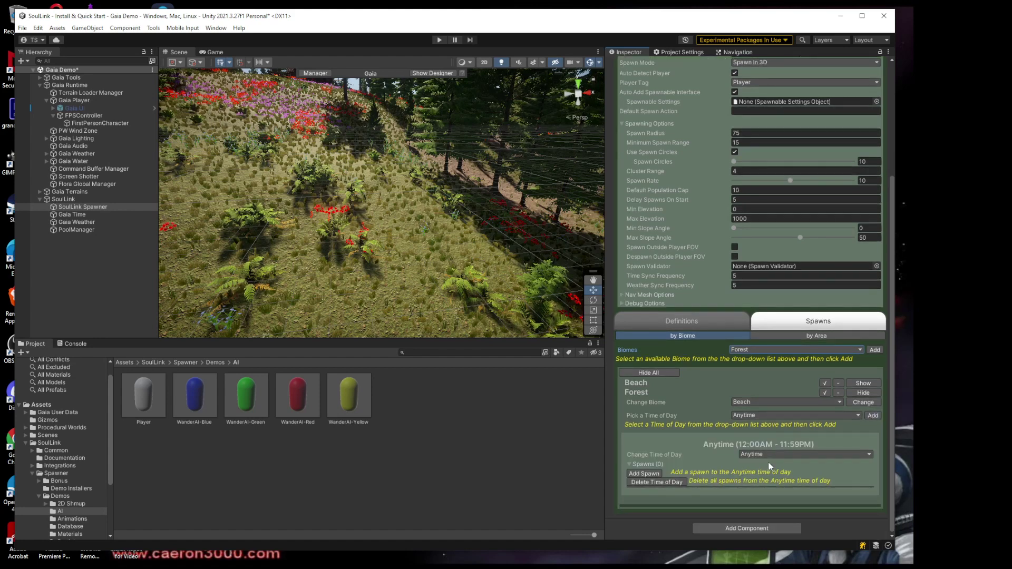
{"action": "left_click", "coordinate": [644, 473]}
{"action": "scroll", "coordinate": [714, 422], "scroll_direction": "down", "scroll_amount": 5}
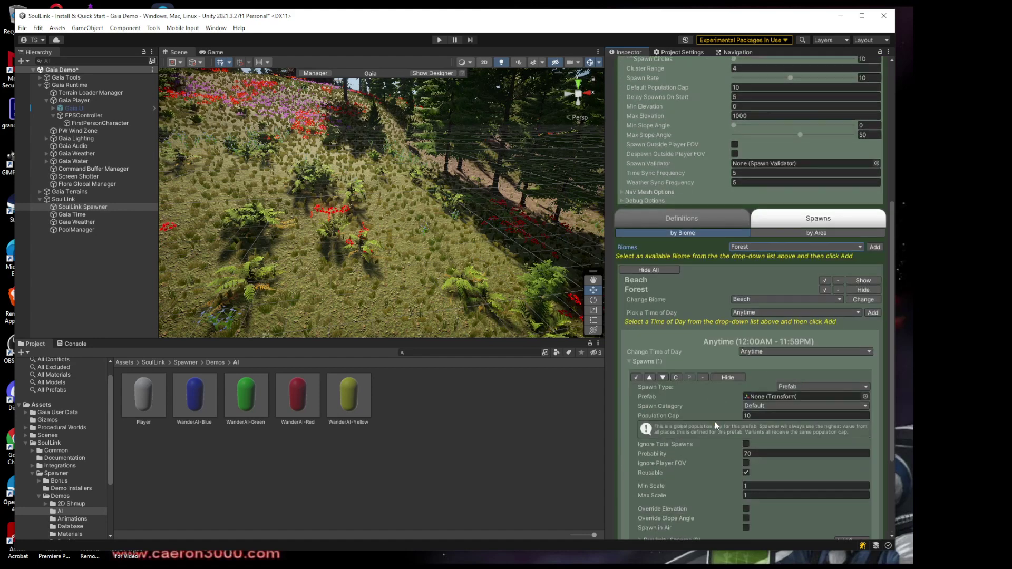
Step: Assign WanderAI-Green to the Forest spawn and change its spawn type to Variants
{"action": "left_click_drag", "start_coordinate": [241, 398], "coordinate": [544, 380]}
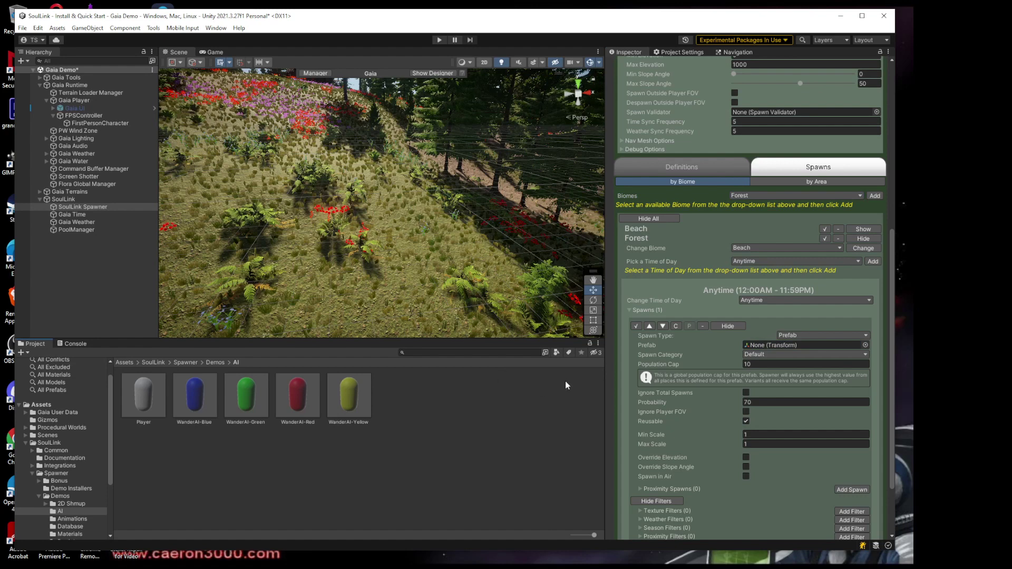
{"action": "left_click", "coordinate": [789, 338]}
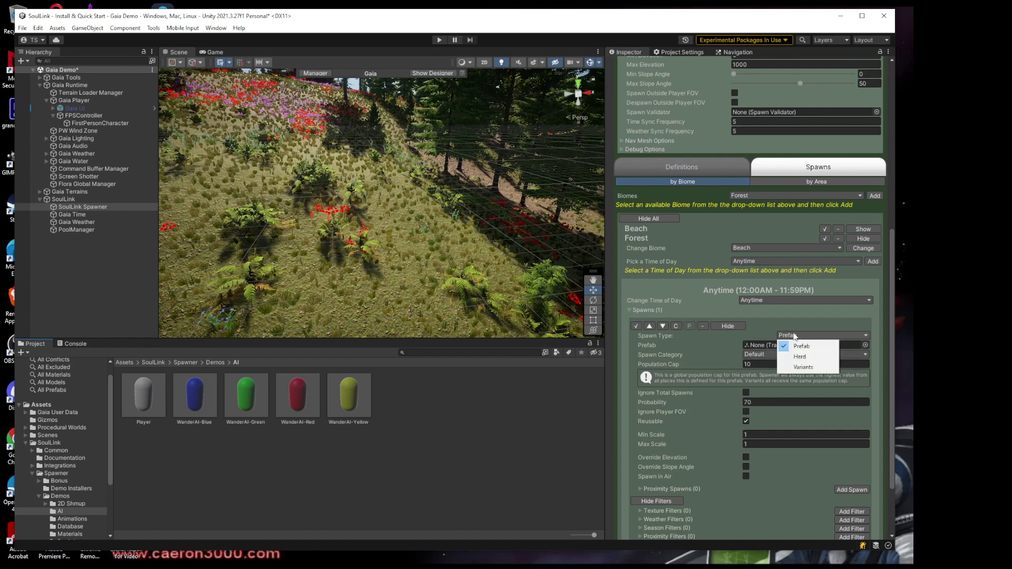
{"action": "left_click", "coordinate": [813, 368]}
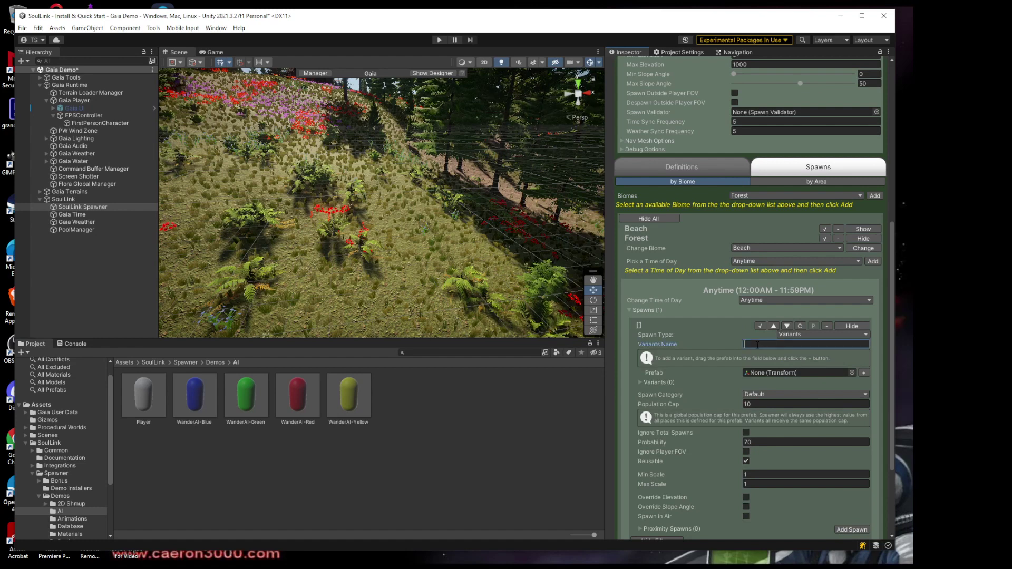
Step: Name the variant 'Forest Variety' and add WanderAI-Green and WanderAI-Blue to its variants list
{"action": "type", "text": "Va"}
{"action": "key", "text": "BackSpace"}
{"action": "key", "text": "BackSpace"}
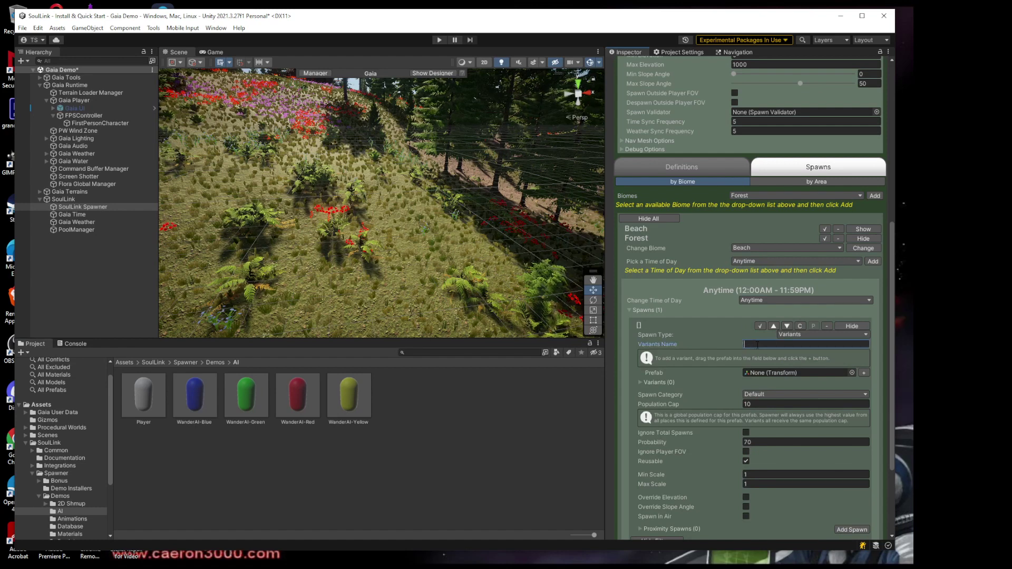
{"action": "type", "text": "Forest Variety"}
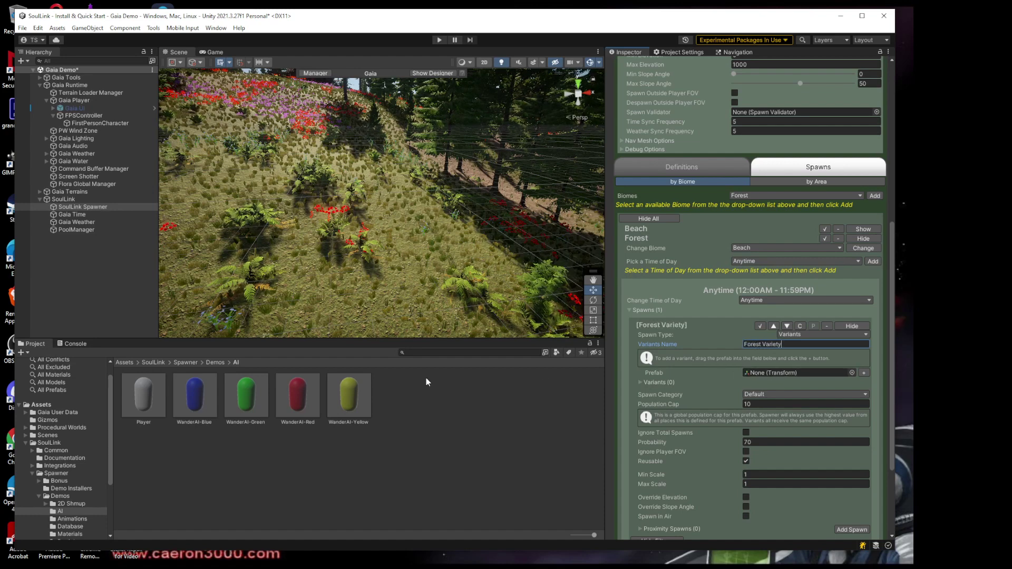
{"action": "left_click_drag", "start_coordinate": [253, 399], "coordinate": [783, 375]}
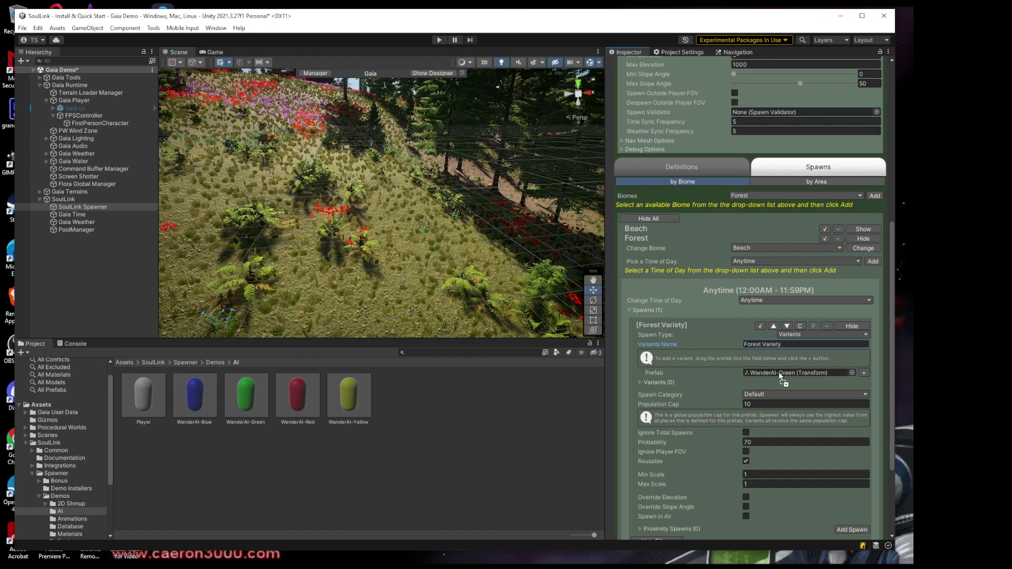
{"action": "left_click", "coordinate": [863, 372]}
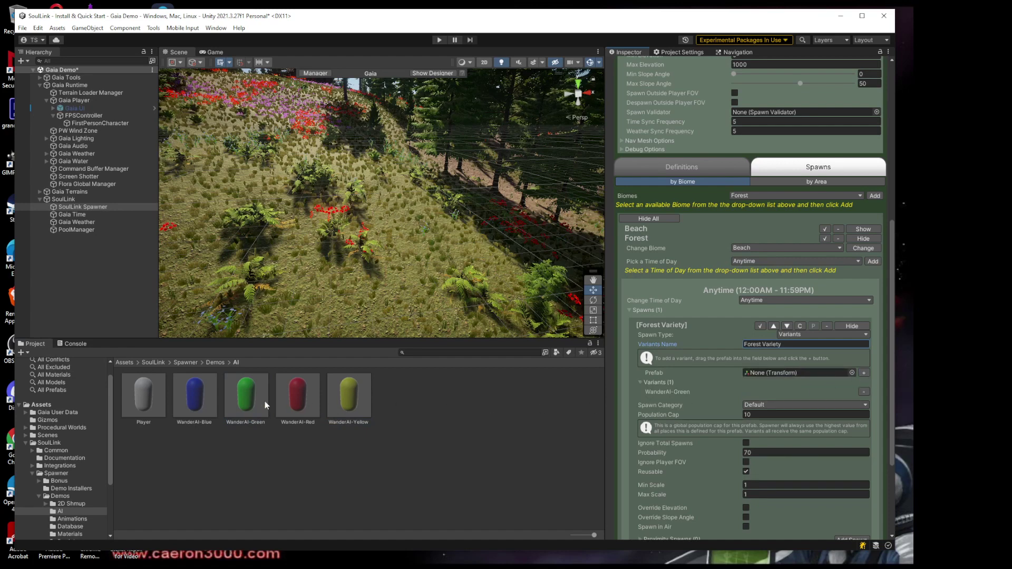
{"action": "left_click_drag", "start_coordinate": [201, 407], "coordinate": [778, 375]}
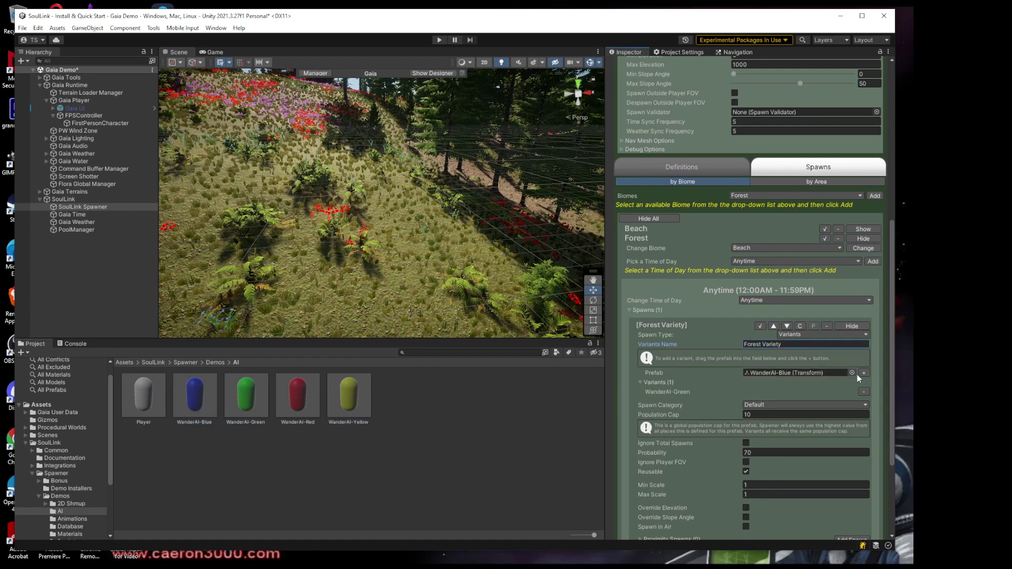
{"action": "left_click", "coordinate": [864, 372]}
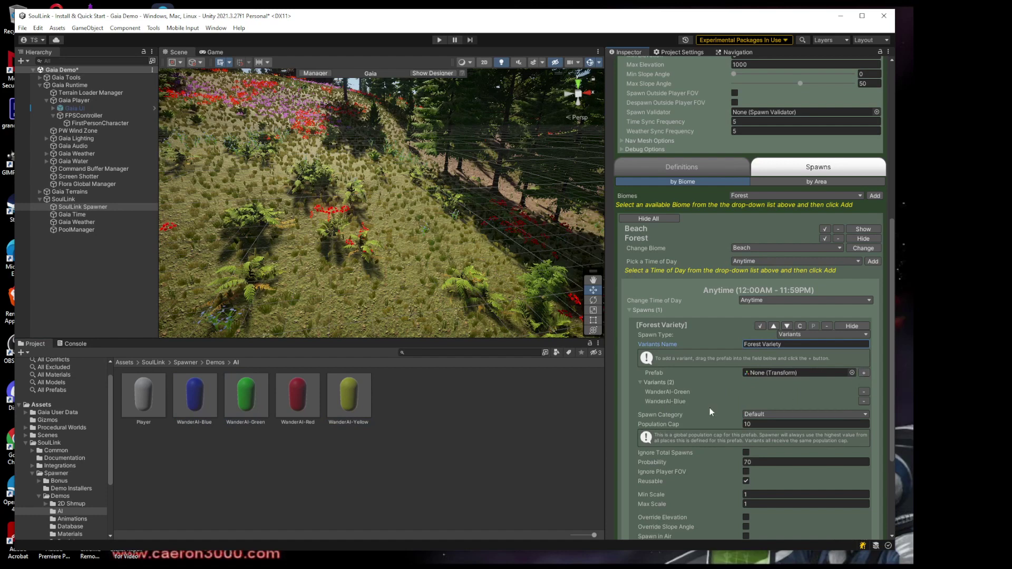
Step: Set the Forest Variety spawn's population cap to 50 and scale range 0.3–0.75
{"action": "scroll", "coordinate": [690, 405], "scroll_direction": "down", "scroll_amount": 3}
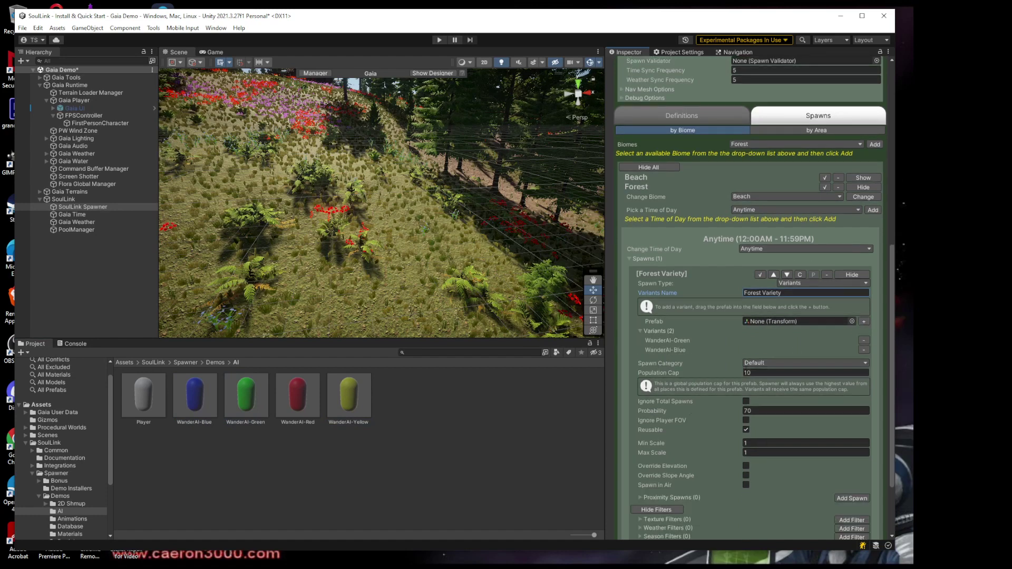
{"action": "left_click", "coordinate": [766, 373]}
{"action": "type", "text": "50"}
{"action": "key", "text": "Tab"}
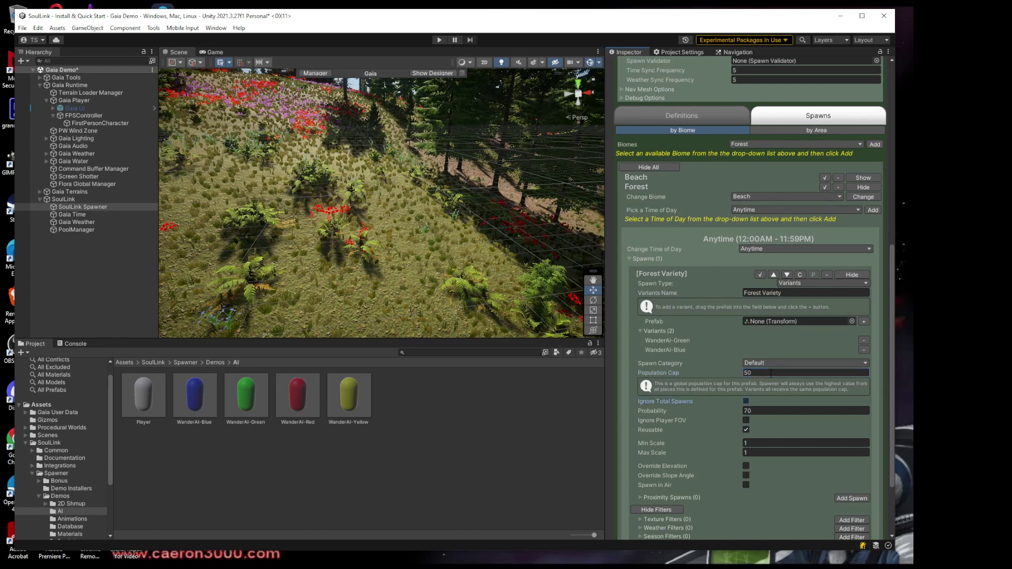
{"action": "left_click", "coordinate": [759, 443]}
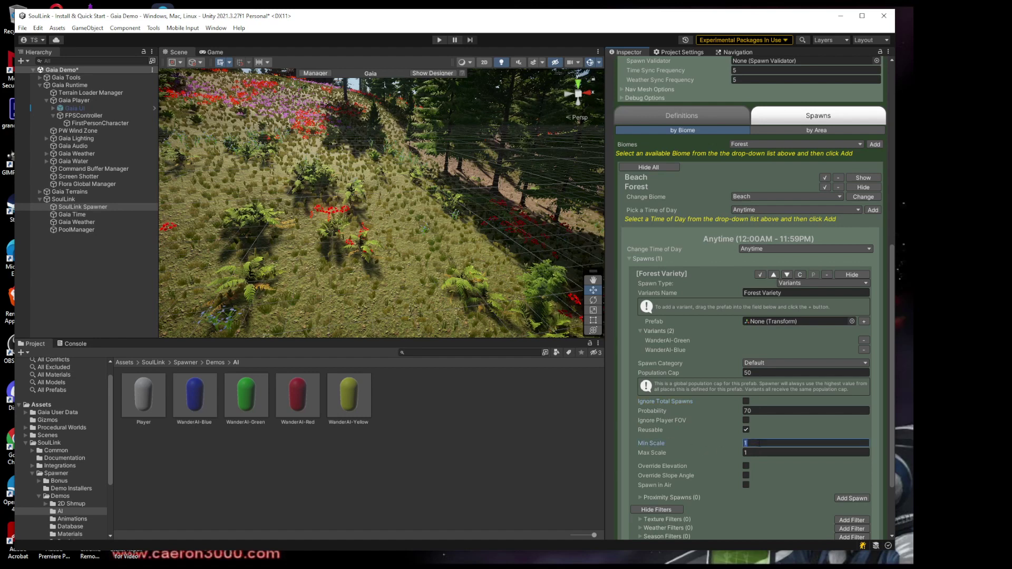
{"action": "type", "text": ".3"}
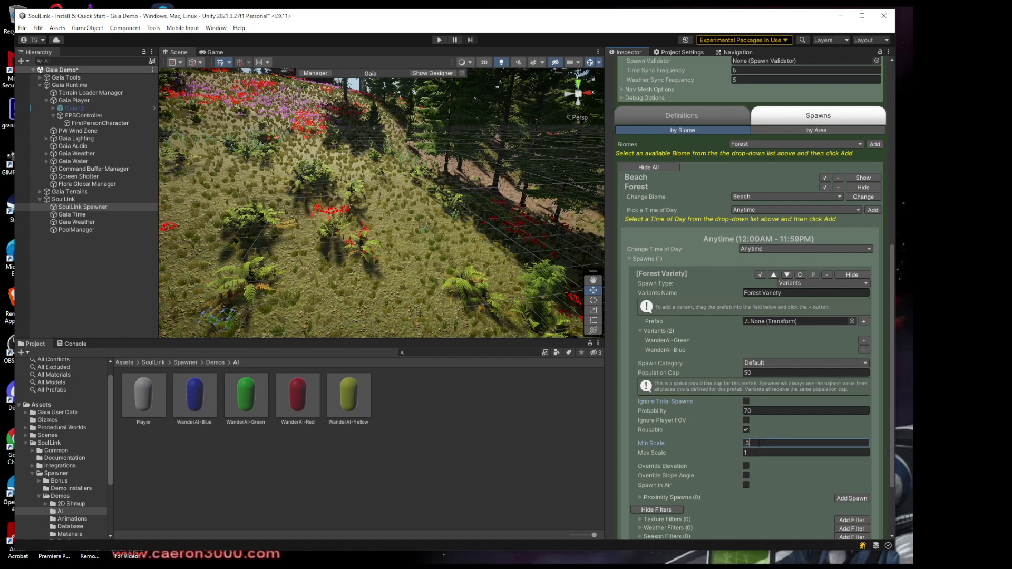
{"action": "key", "text": "Tab"}
{"action": "type", "text": ".75"}
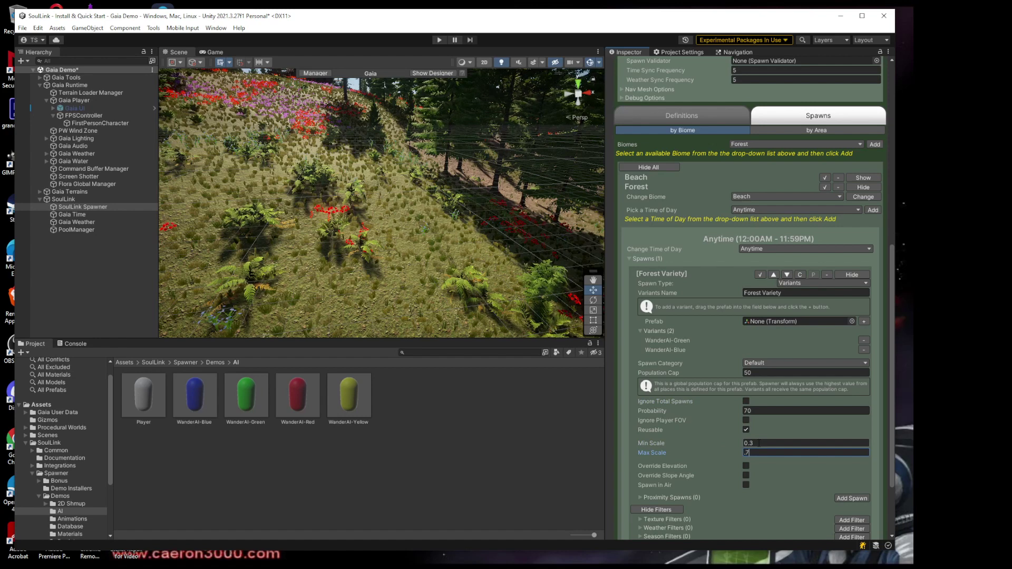
{"action": "key", "text": "Tab"}
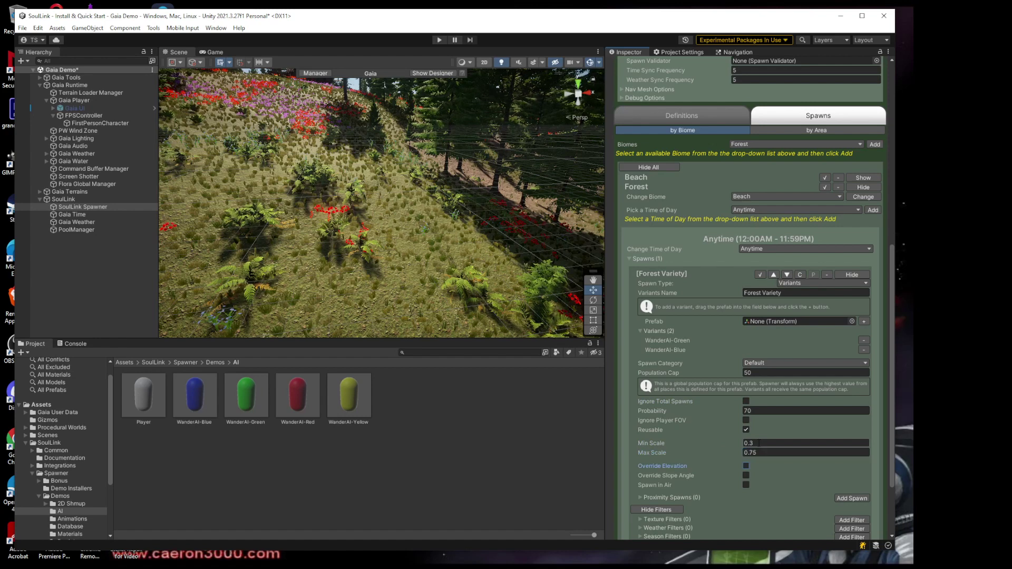
Step: Collapse the Forest Variety, Anytime and Forest sections and save the scene with Ctrl+S
{"action": "left_click", "coordinate": [851, 275]}
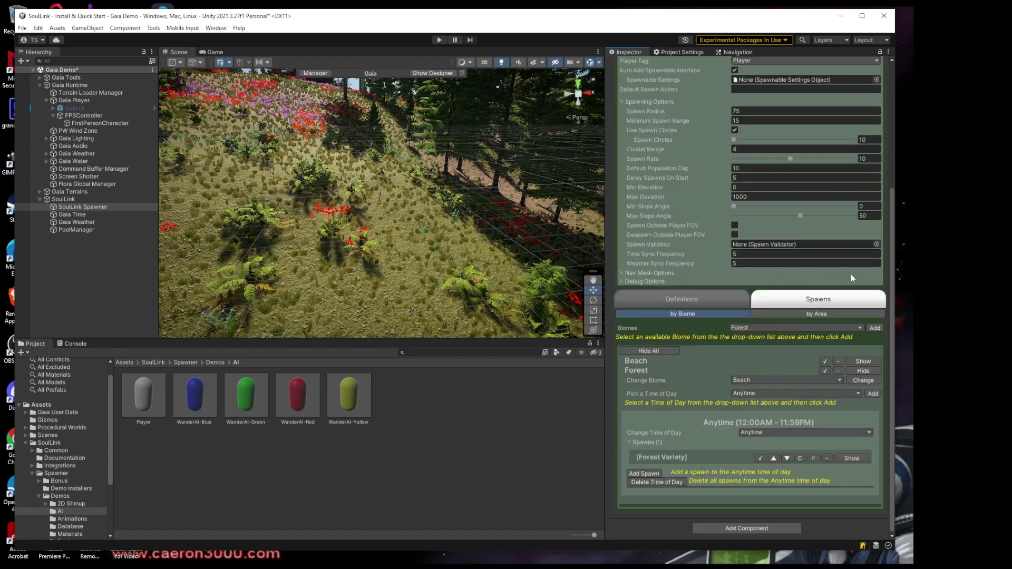
{"action": "left_click", "coordinate": [628, 442]}
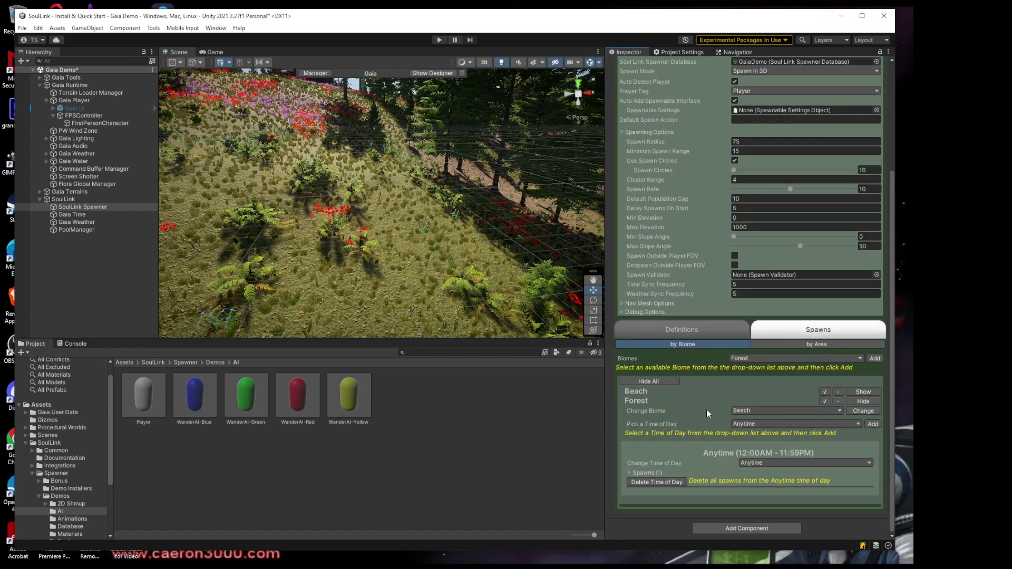
{"action": "left_click", "coordinate": [637, 403]}
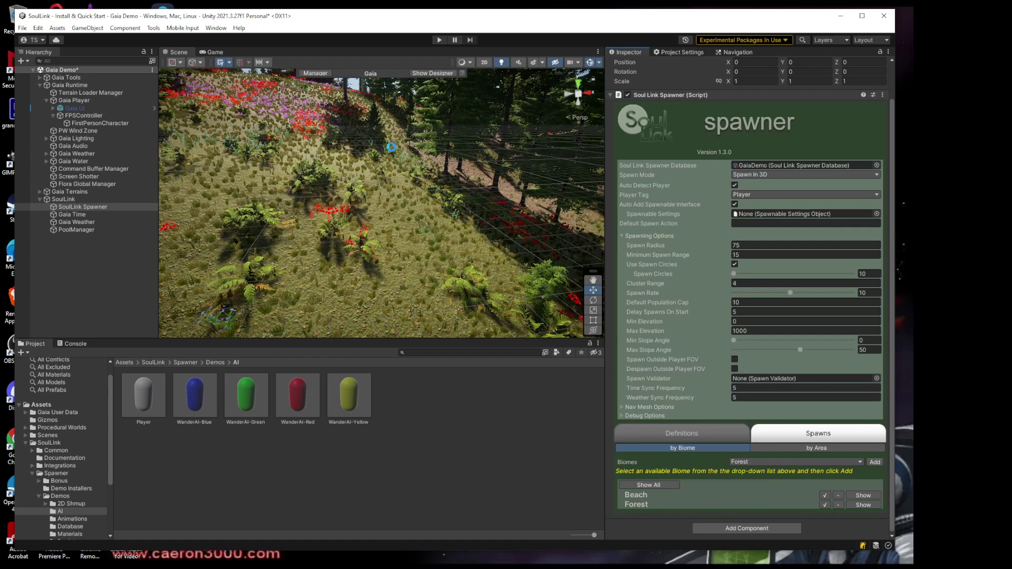
{"action": "key", "text": "ctrl+s"}
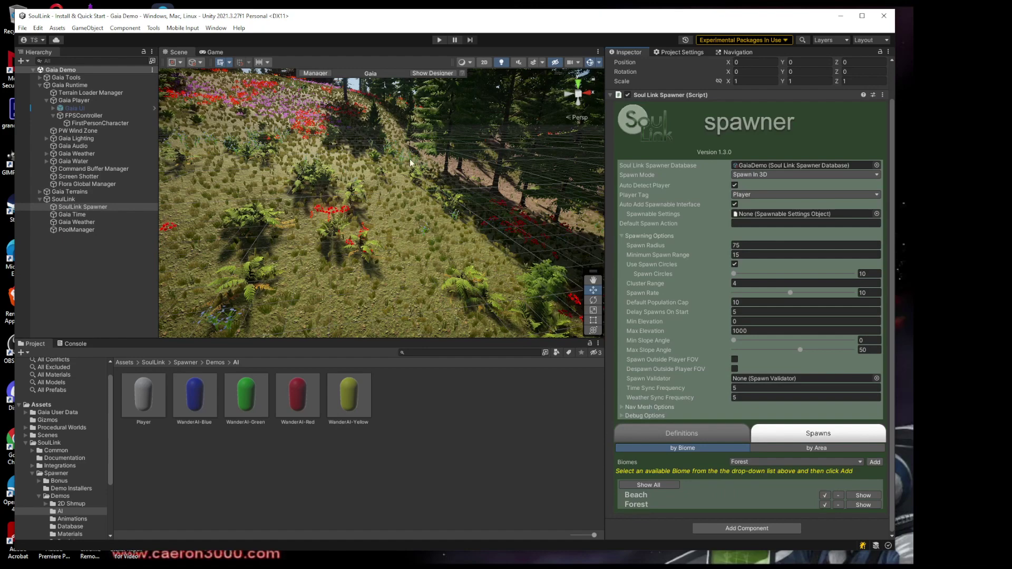
{"action": "left_click", "coordinate": [733, 52]}
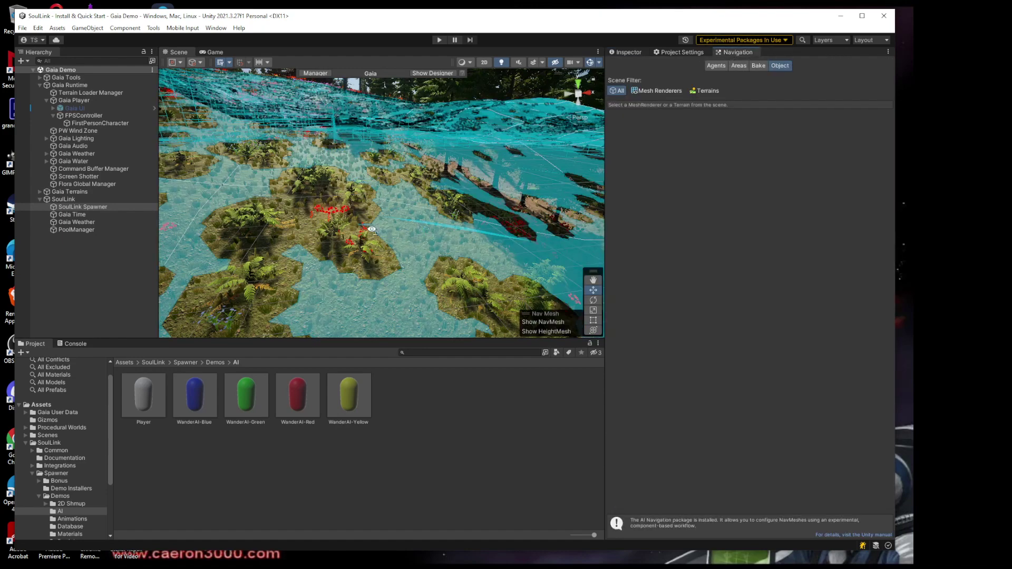
{"action": "right_click_drag", "start_coordinate": [374, 232], "coordinate": [450, 224]}
{"action": "mouse_move", "coordinate": [450, 224]}
{"action": "middle_mouse_down"}
{"action": "mouse_move", "coordinate": [441, 222]}
{"action": "mouse_move", "coordinate": [442, 242]}
{"action": "middle_mouse_up"}
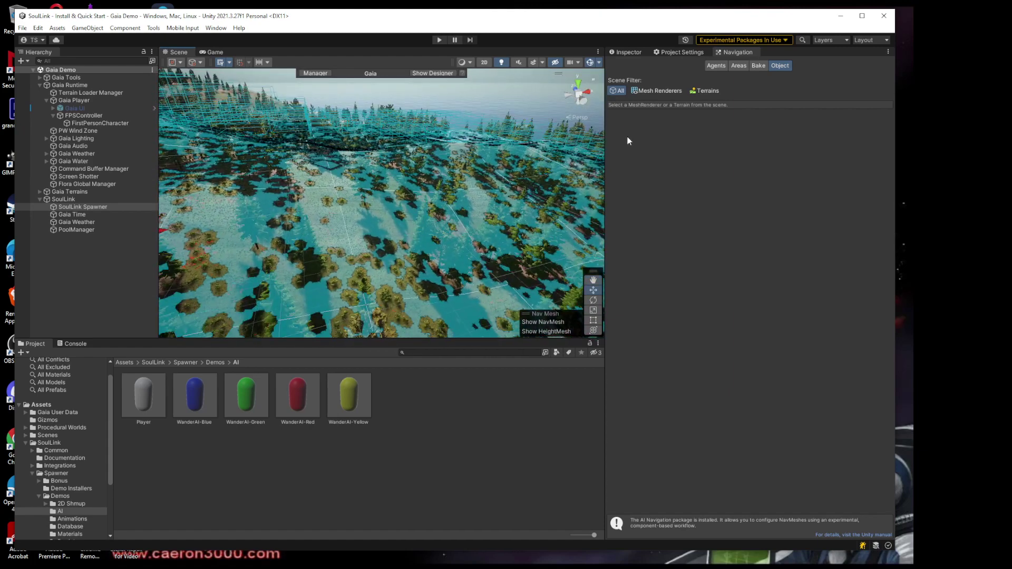
{"action": "left_click", "coordinate": [628, 52]}
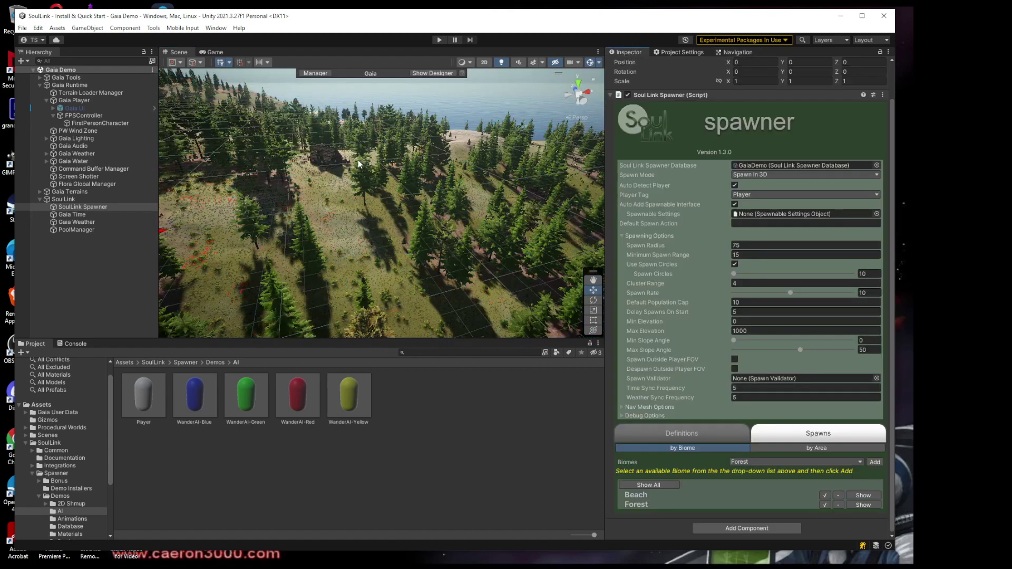
Step: Enter Play mode and walk the player uphill to view the yellow, green and blue capsules
{"action": "left_click", "coordinate": [439, 40]}
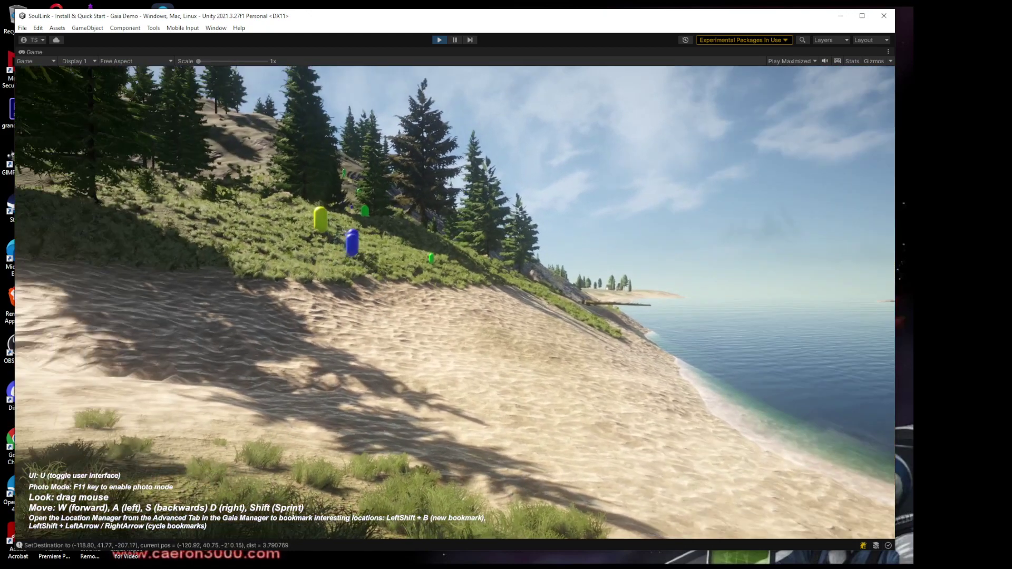
{"action": "key", "text": "w"}
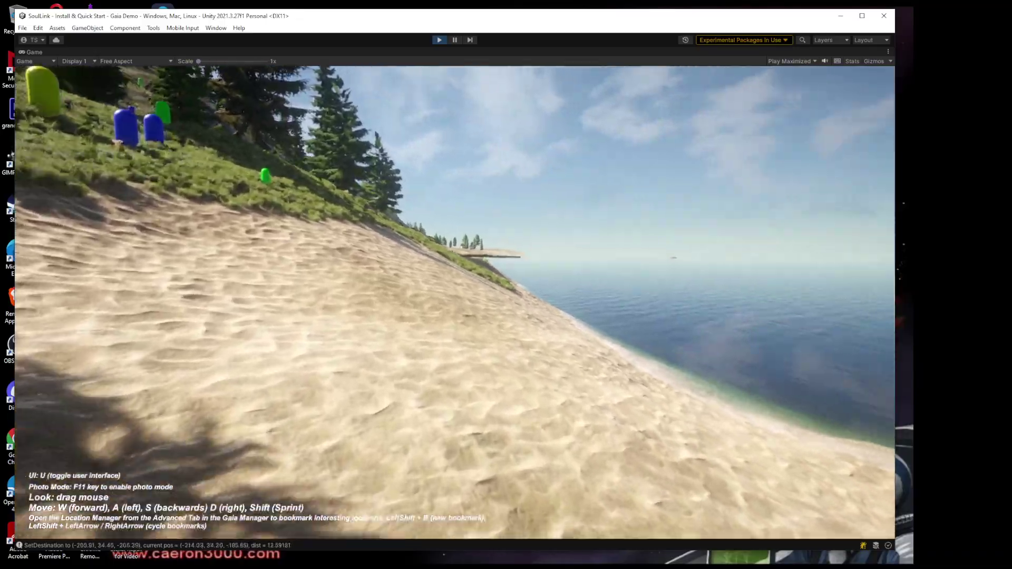
{"action": "key", "text": "w"}
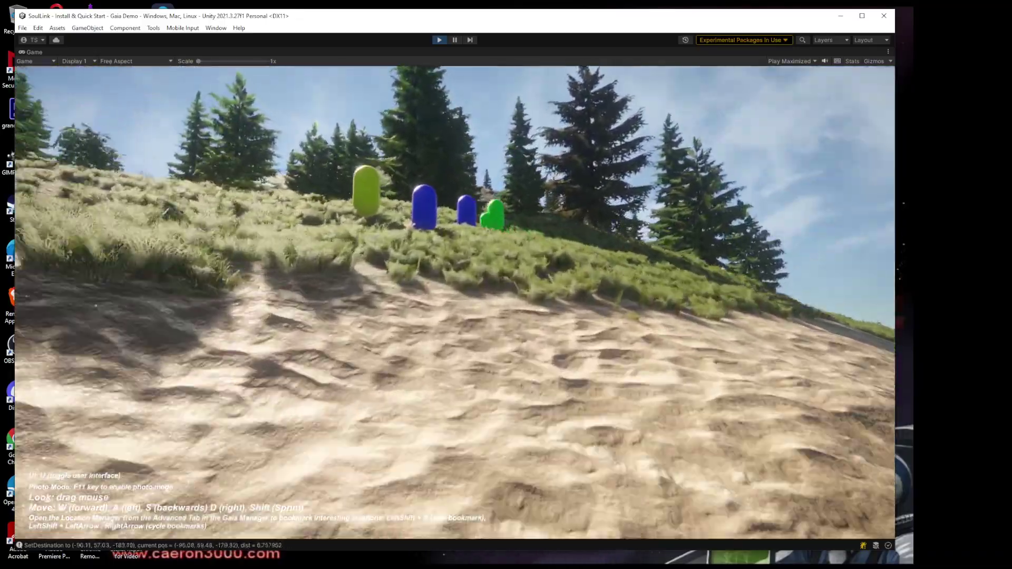